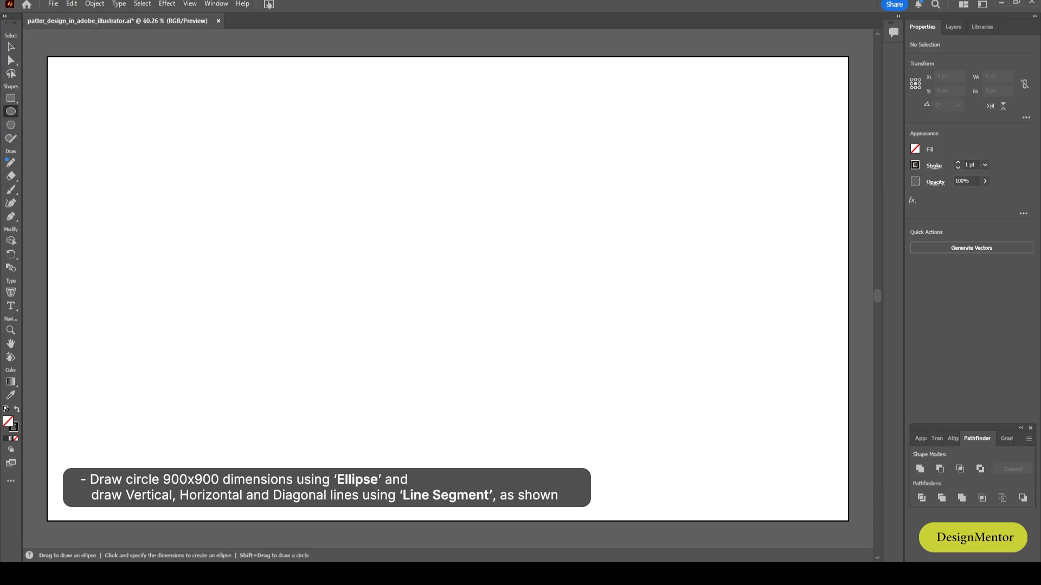
Step: Draw a 900 x 900 px circle and centre it horizontally and vertically on the artboard
left_click(563, 238)
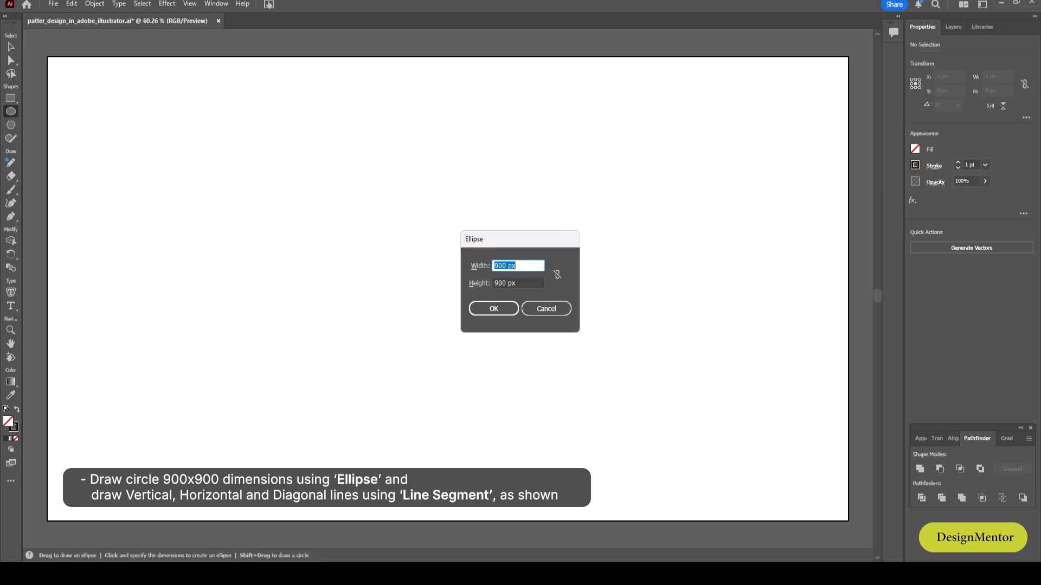
left_click(522, 266)
key("Tab")
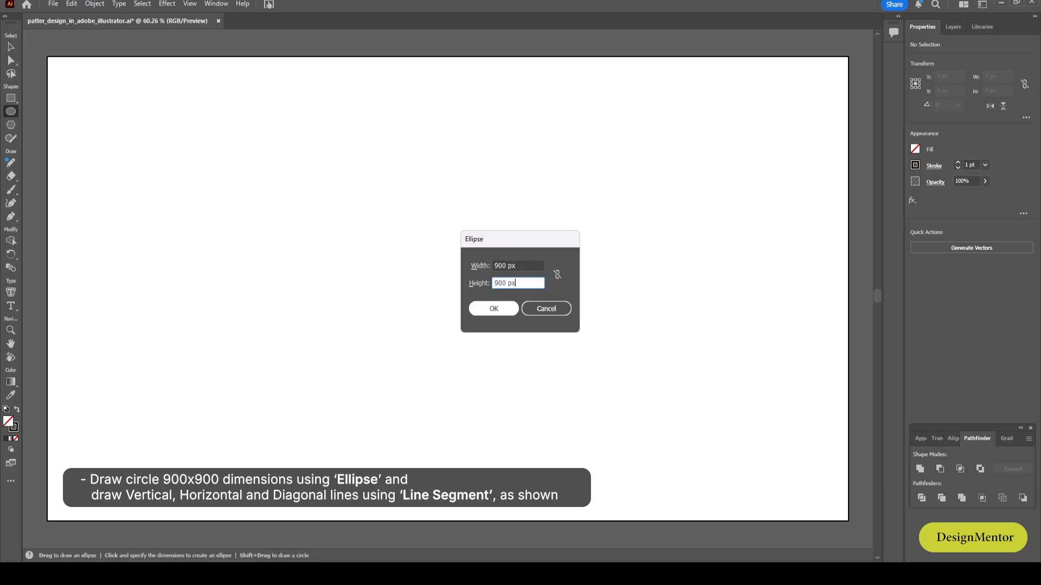
key("Return")
left_click(953, 246)
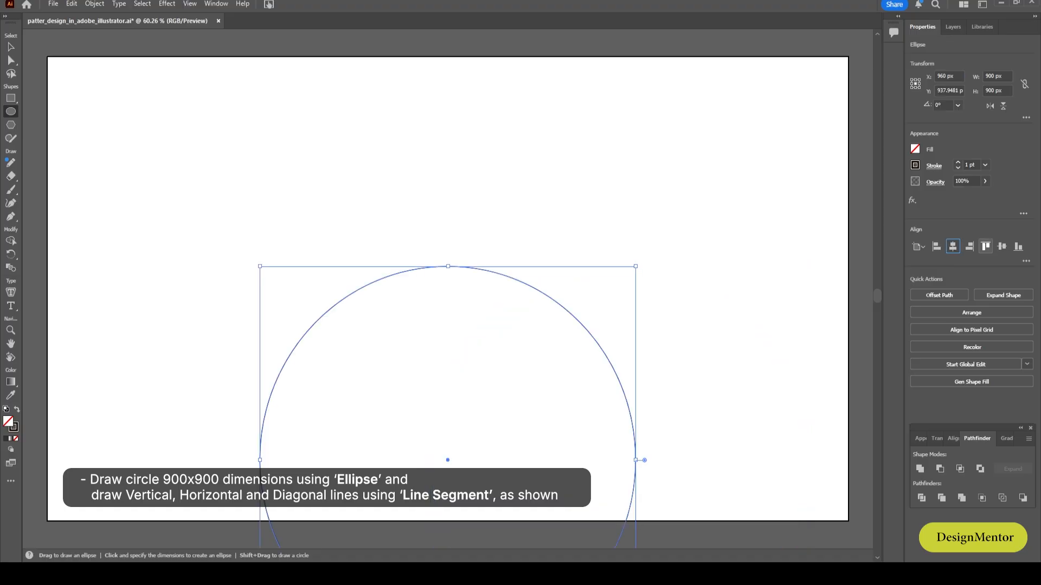
left_click(1002, 247)
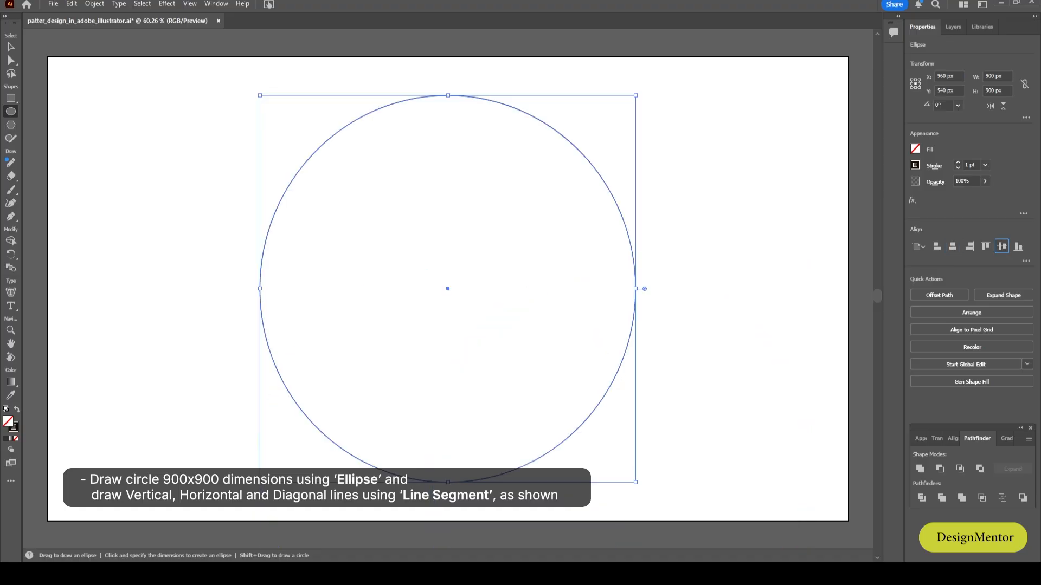
key("v")
key("ctrl+shift+a")
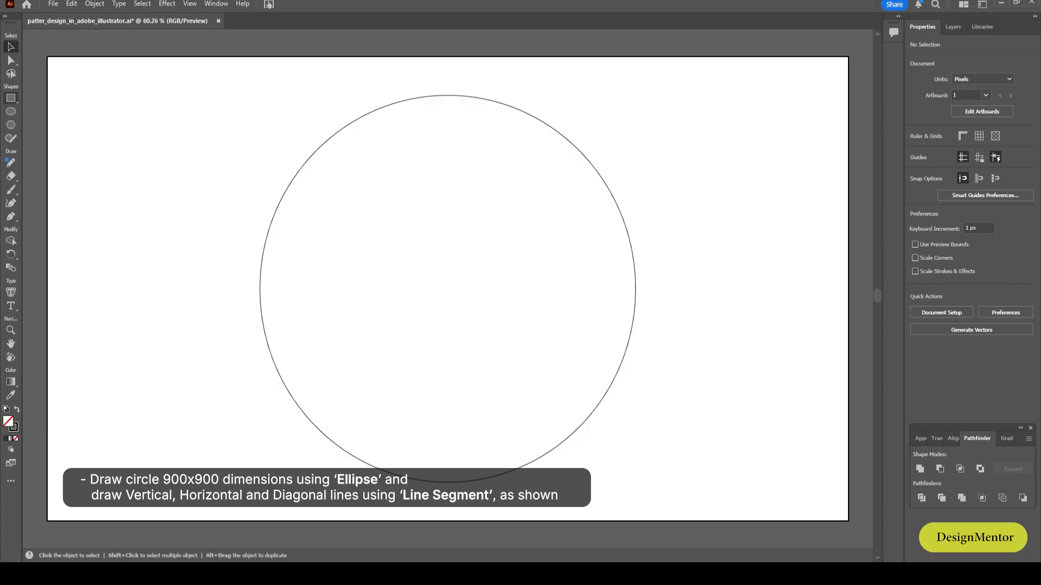
Step: Draw a vertical line segment about 943 px long through the circle's centre and centre it on the artboard
left_click(10, 98)
left_click(69, 125)
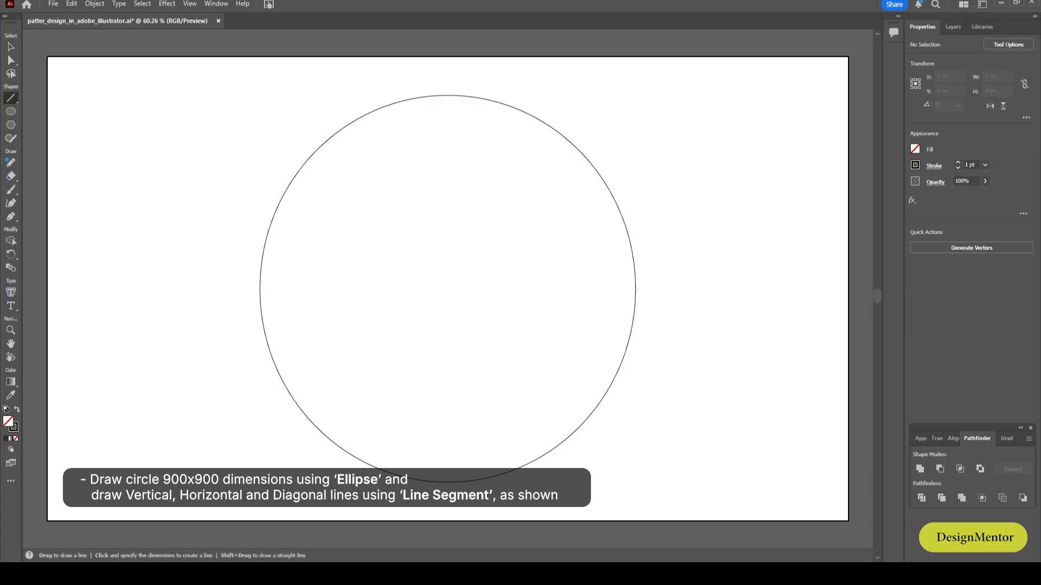
mouse_move(448, 481)
left_mouse_down()
mouse_move(447, 87)
mouse_move(448, 492)
left_mouse_up()
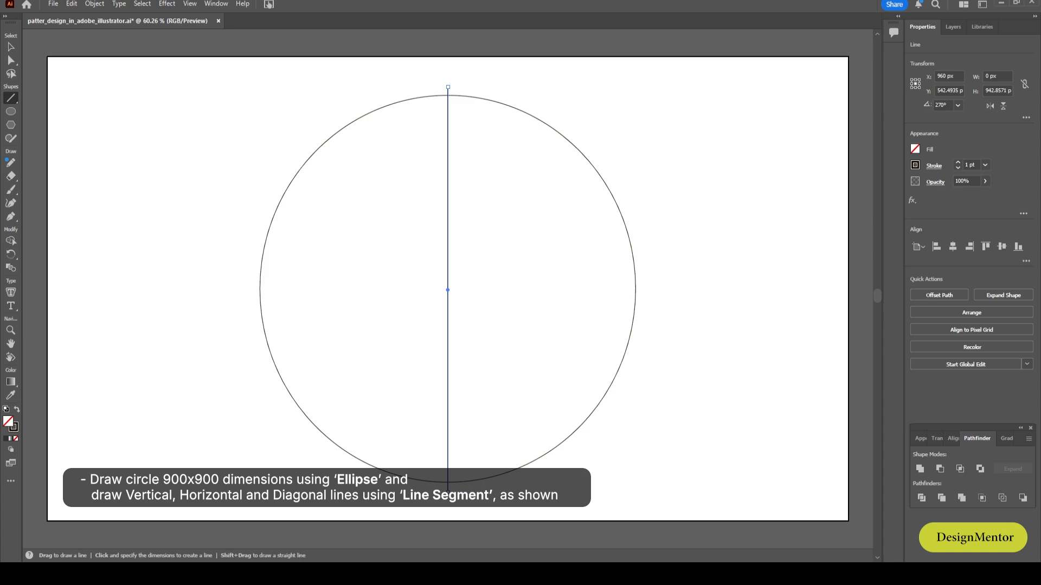
key("v")
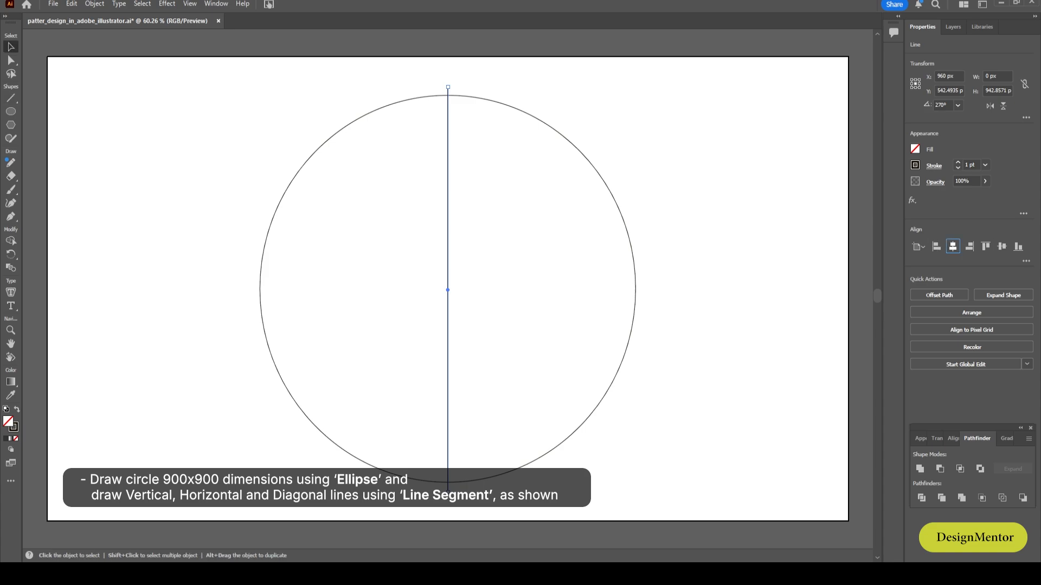
left_click(1001, 247)
left_click(759, 247)
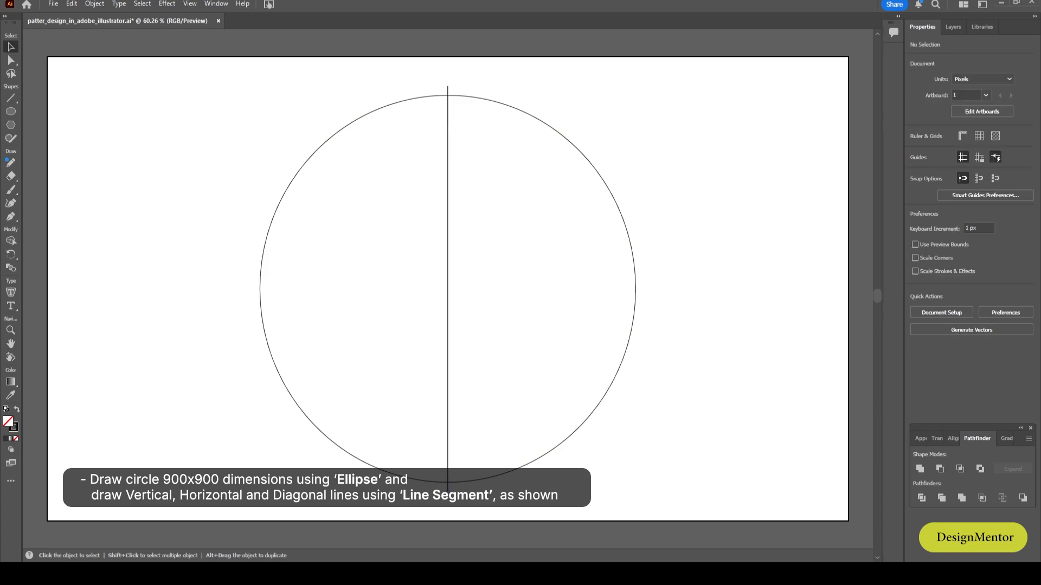
Step: Copy the vertical line in place and rotate the copy 90° to form a horizontal line through the circle's centre
left_click(448, 139)
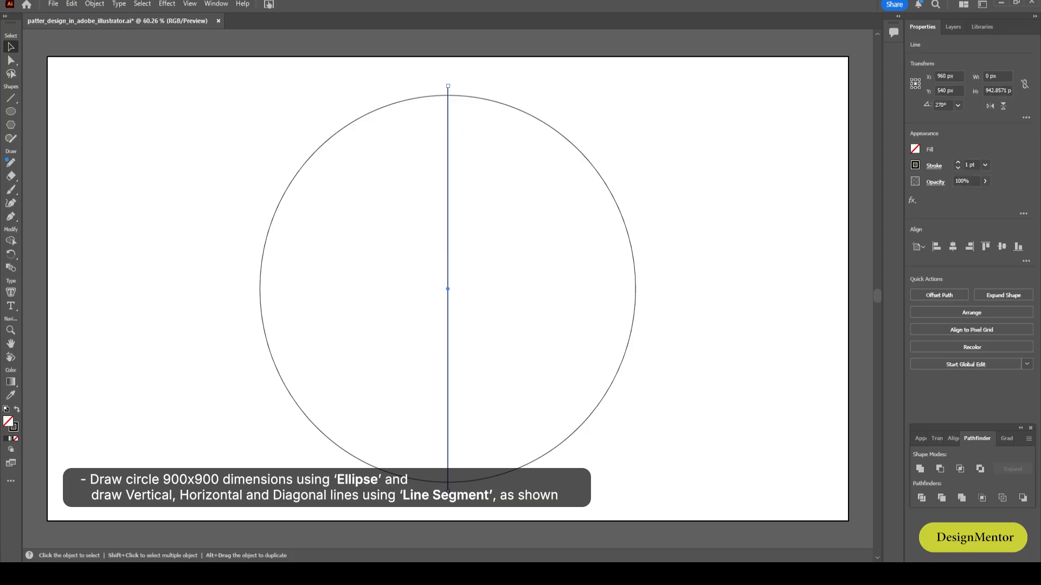
right_click(448, 115)
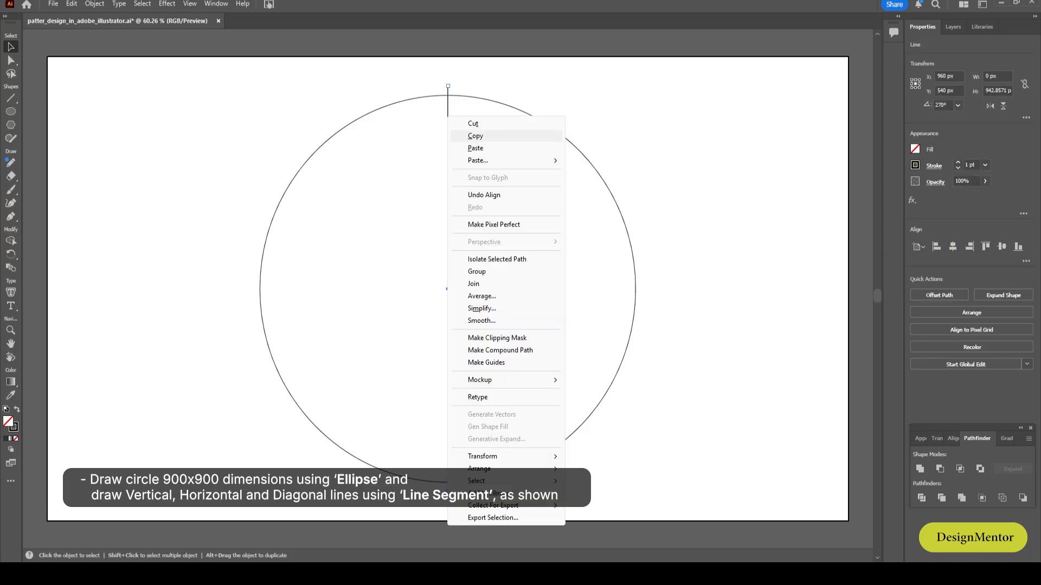
left_click(476, 136)
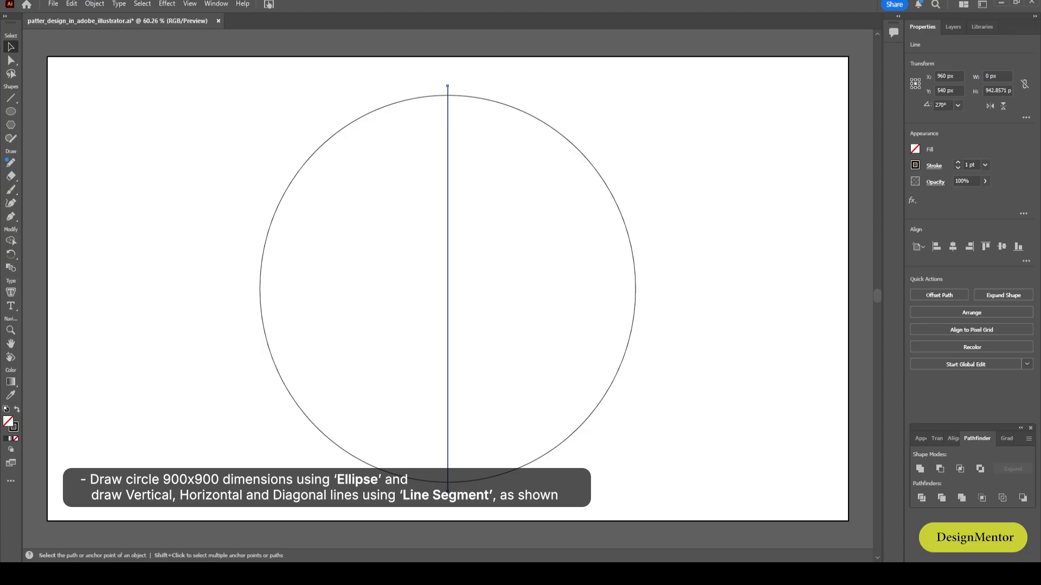
key("ctrl+shift+v")
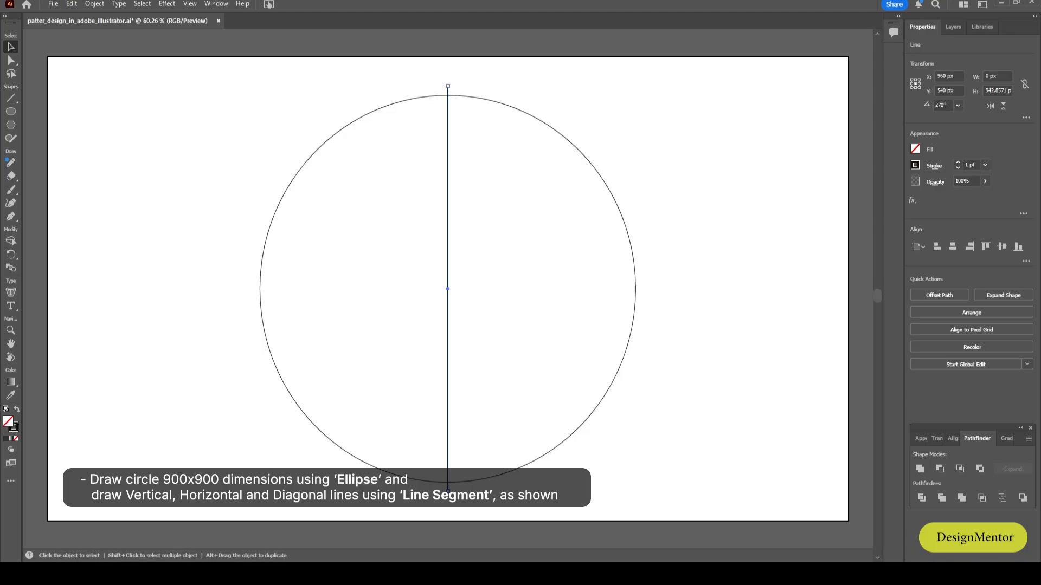
left_click_drag(448, 84, 650, 287)
key("ctrl+shift+a")
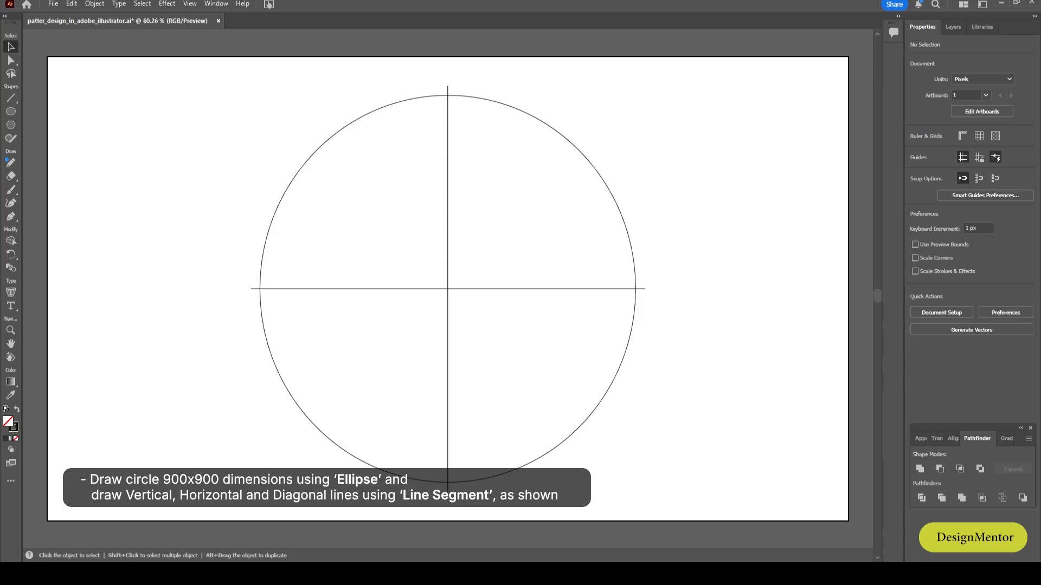
Step: Copy the horizontal line in place and rotate the copy 45° into a diagonal running from the circle's upper left to lower right
right_click(616, 288)
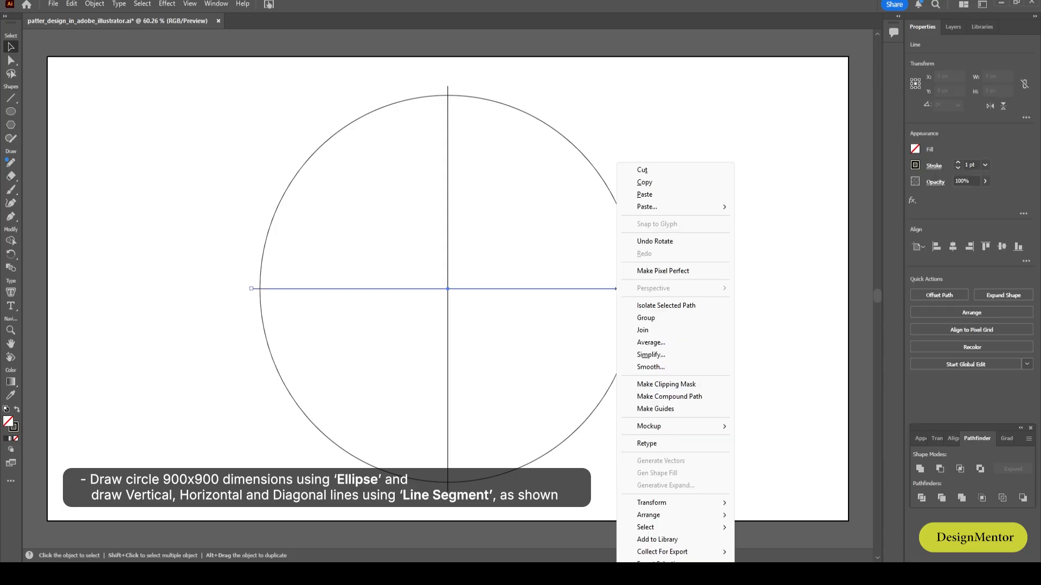
left_click(644, 182)
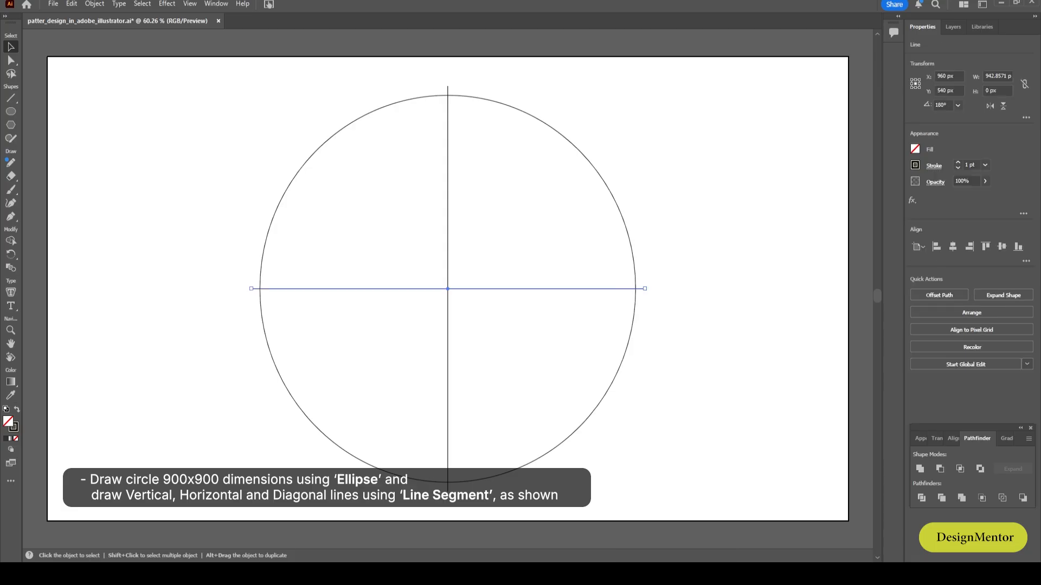
key("ctrl+f")
left_click_drag(646, 290, 602, 440)
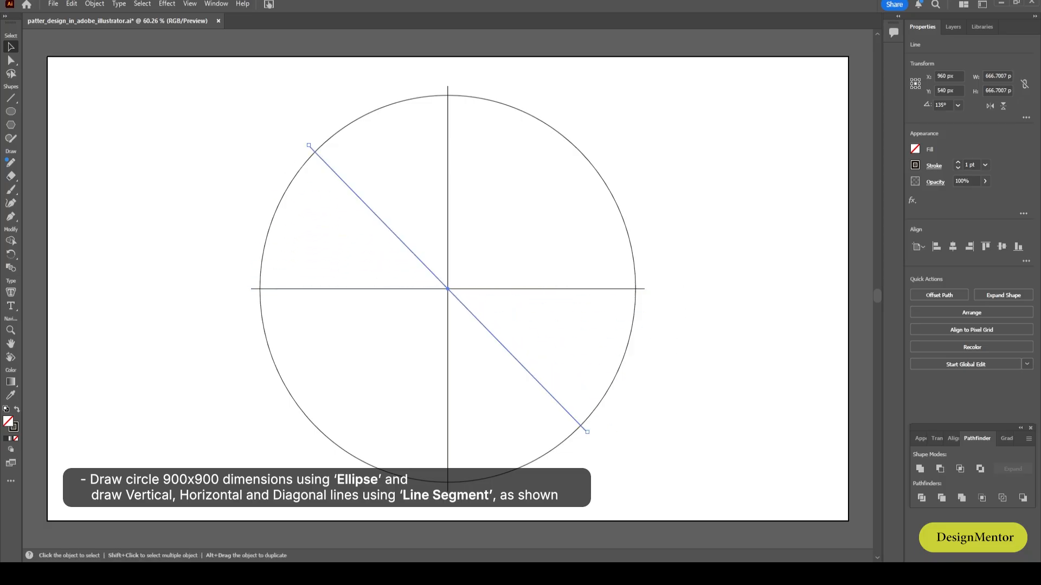
key("ctrl+shift+a")
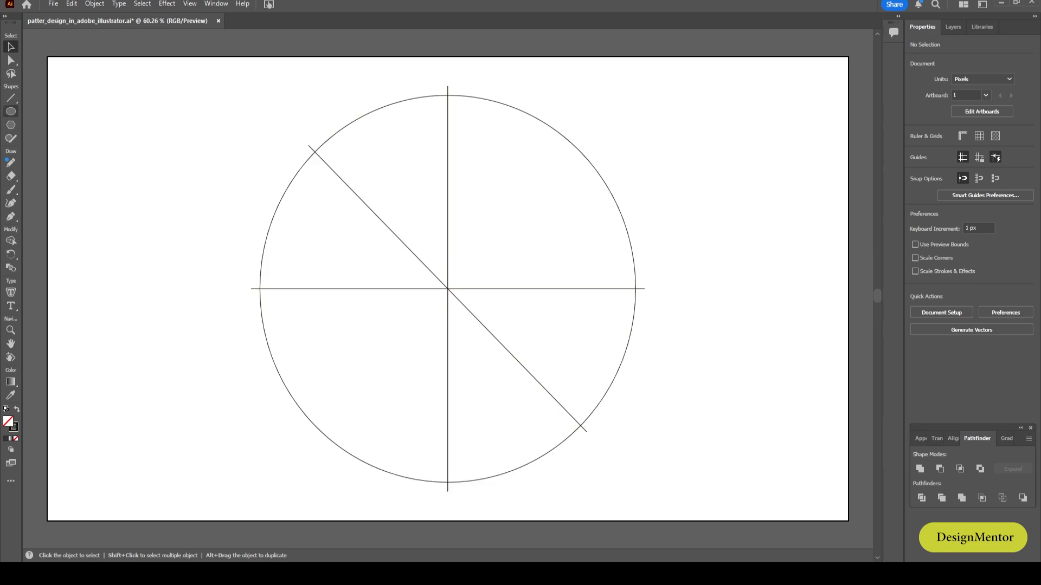
Step: Draw a 50 x 550 px rectangle and centre it horizontally and vertically on the artboard
left_click(10, 98)
left_click(65, 98)
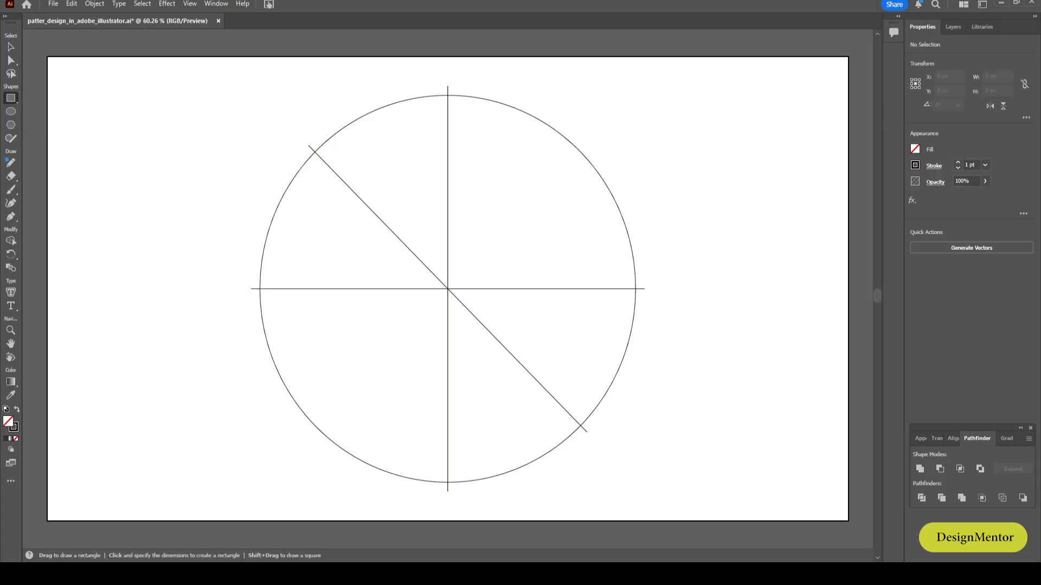
left_click(184, 178)
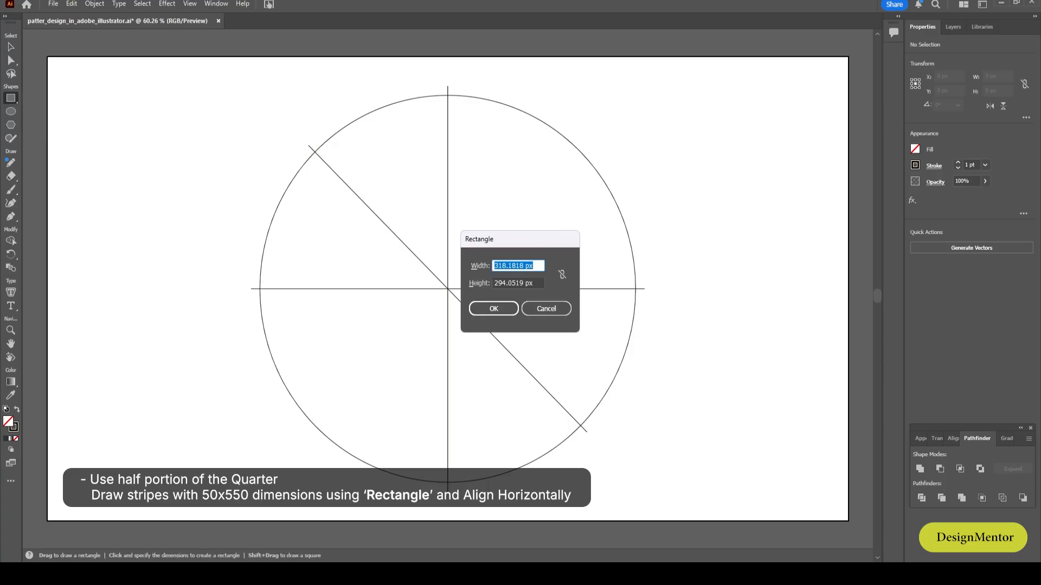
type("50")
key("Tab")
type("550")
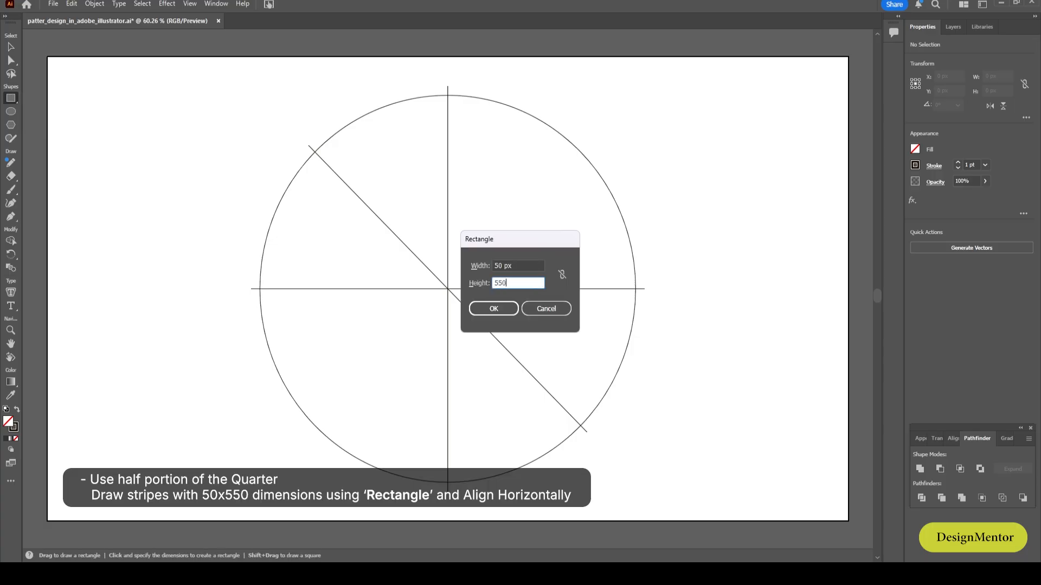
key("Return")
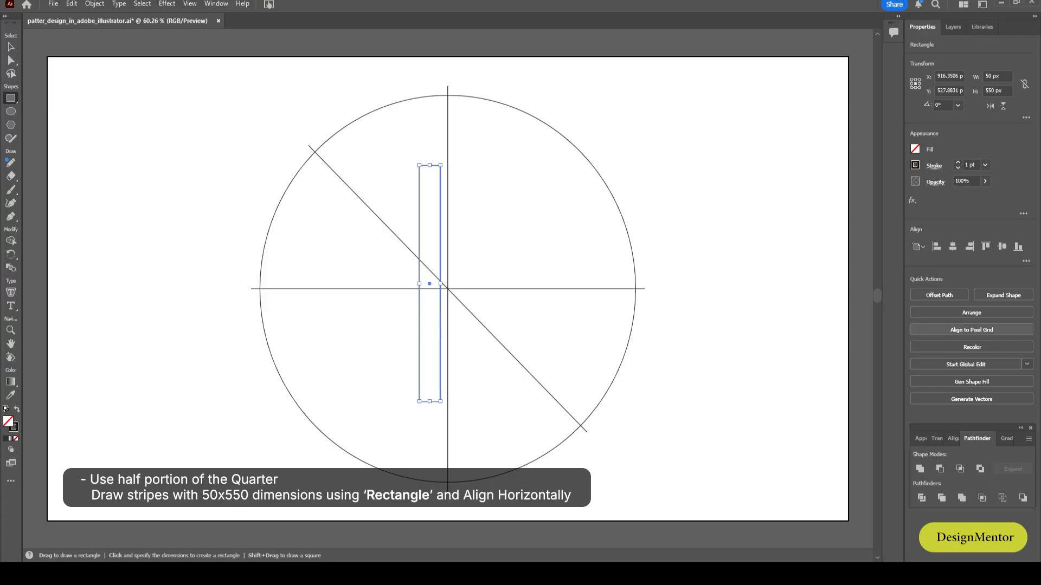
left_click(952, 246)
left_click(1001, 246)
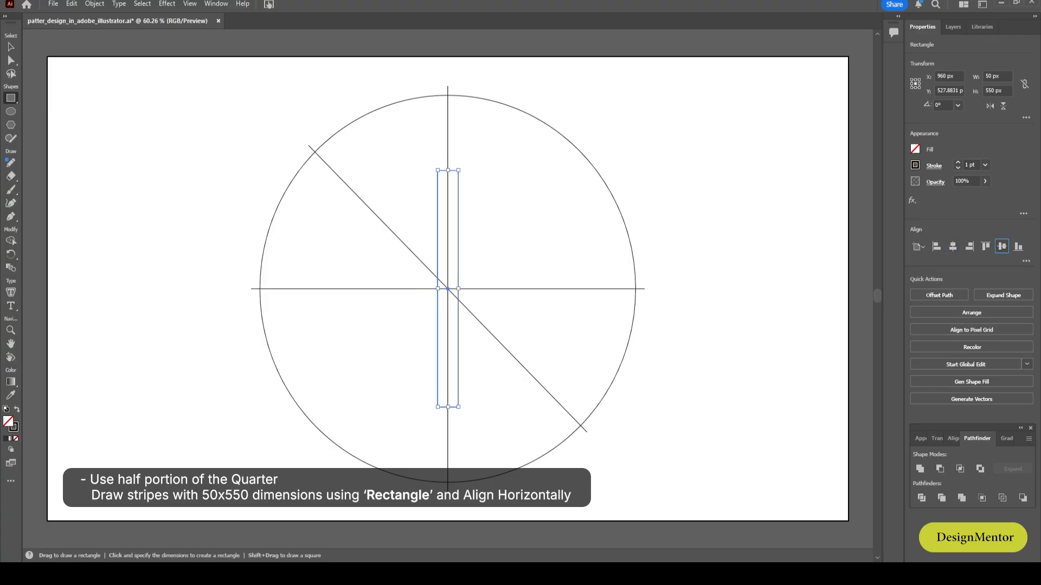
Step: Move the rectangular stripe straight up along the vertical line to Y 320 px, past the circle's upper edge
key("v")
key("shift+Up")
key("shift+Up")
key("shift+Up")
key("shift+Up")
key("shift+Up")
key("shift+Up")
key("shift+Up")
key("shift+Up")
key("shift+Up")
key("shift+Up")
key("shift+Up")
key("shift+Up")
key("shift+Up")
key("shift+Up")
key("shift+Up")
key("shift+Up")
key("shift+Up")
key("shift+Up")
key("shift+Up")
key("shift+Up")
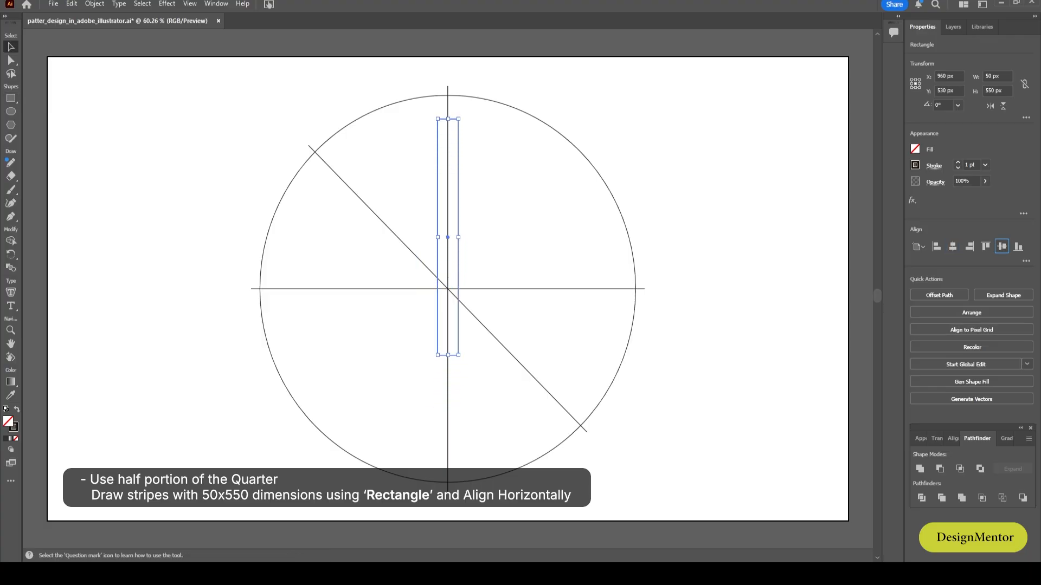
key("shift+Up")
key("shift+Up")
key("shift+Up")
key("shift+Up")
key("shift+Up")
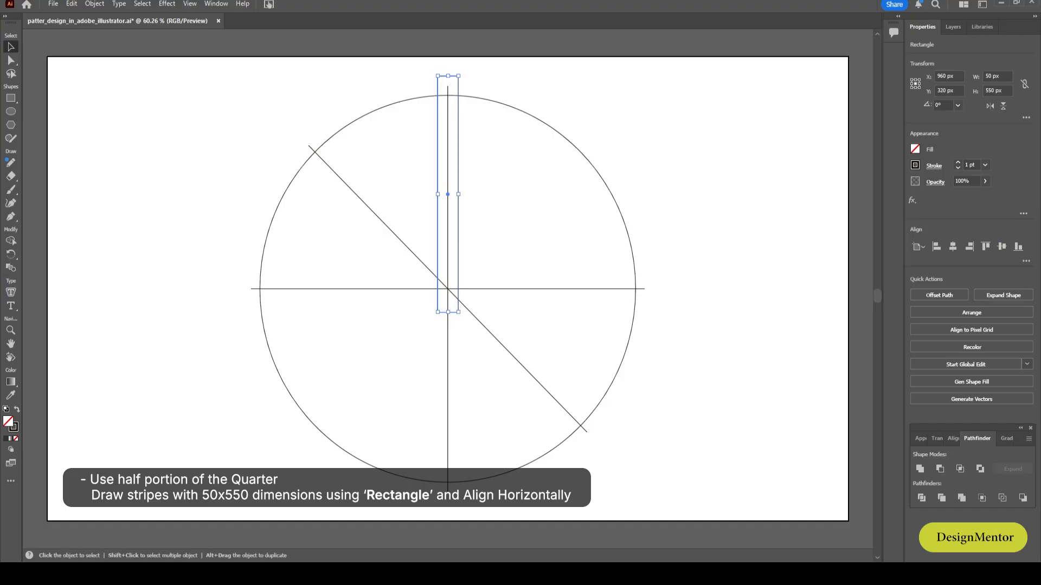
key("ctrl+shift+a")
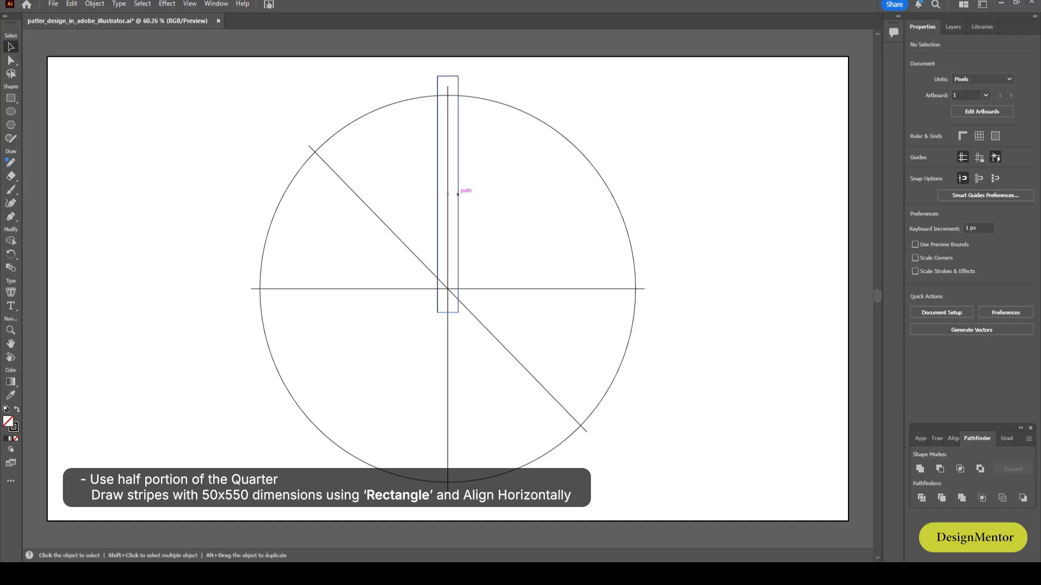
Step: Copy the stripe in place and shift the copy 50 px left to X 910 px, edge to edge with the original
left_click(459, 192)
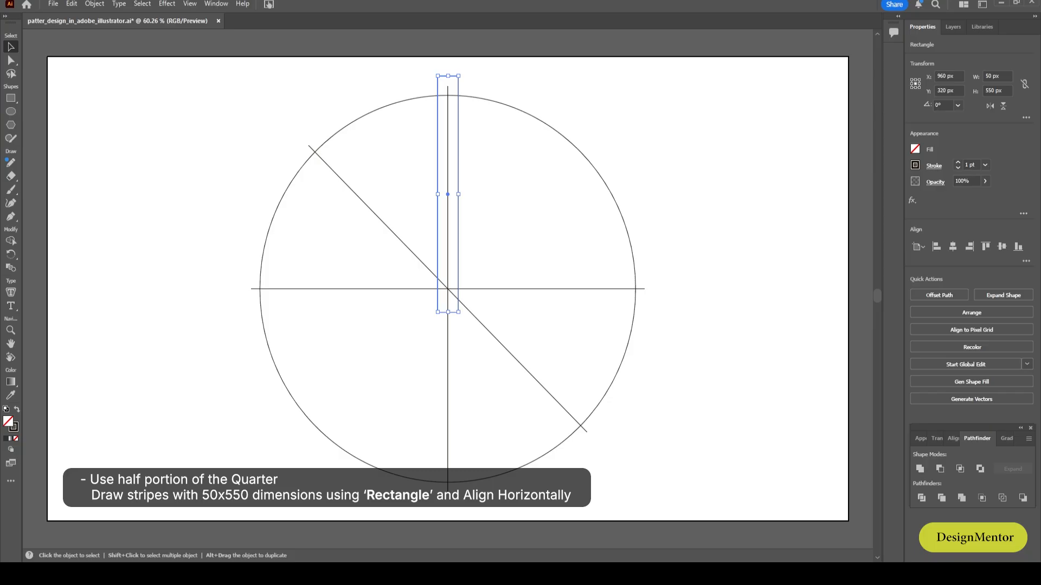
right_click(458, 151)
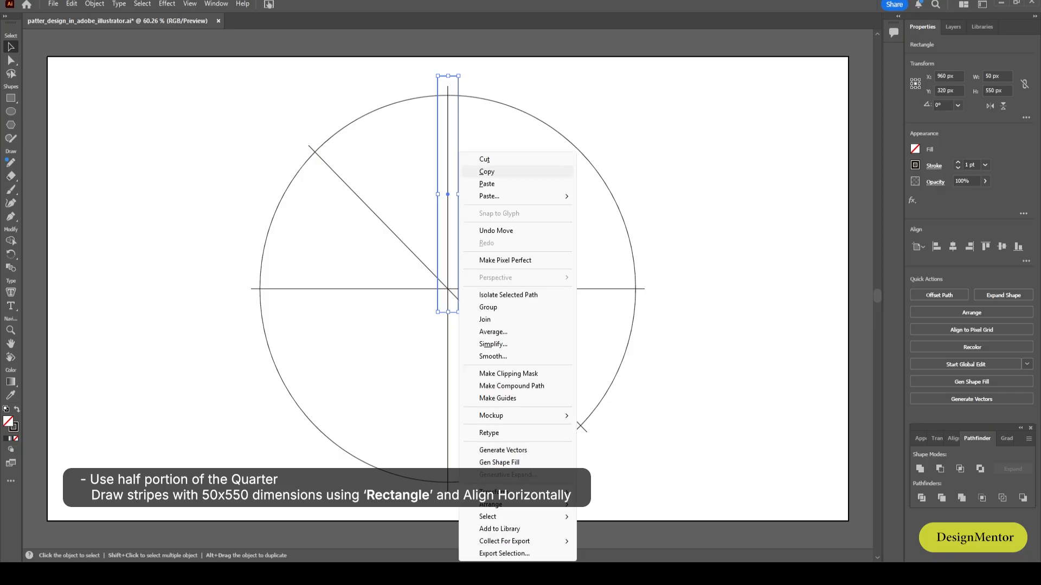
left_click(479, 171)
key("ctrl+f")
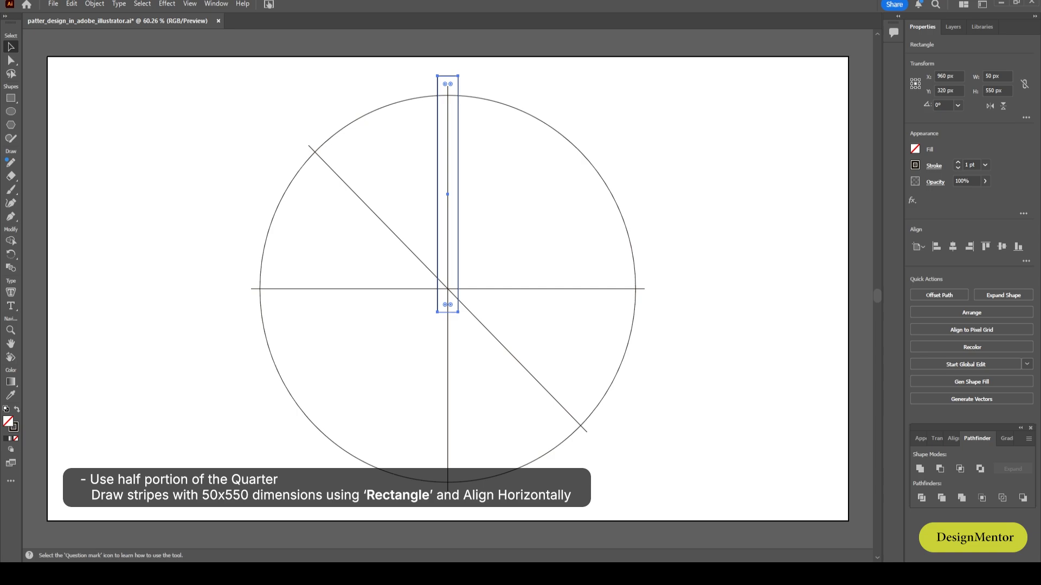
key("shift+Left")
key("shift+Left")
key("shift+Left")
key("shift+Left")
key("shift+Left")
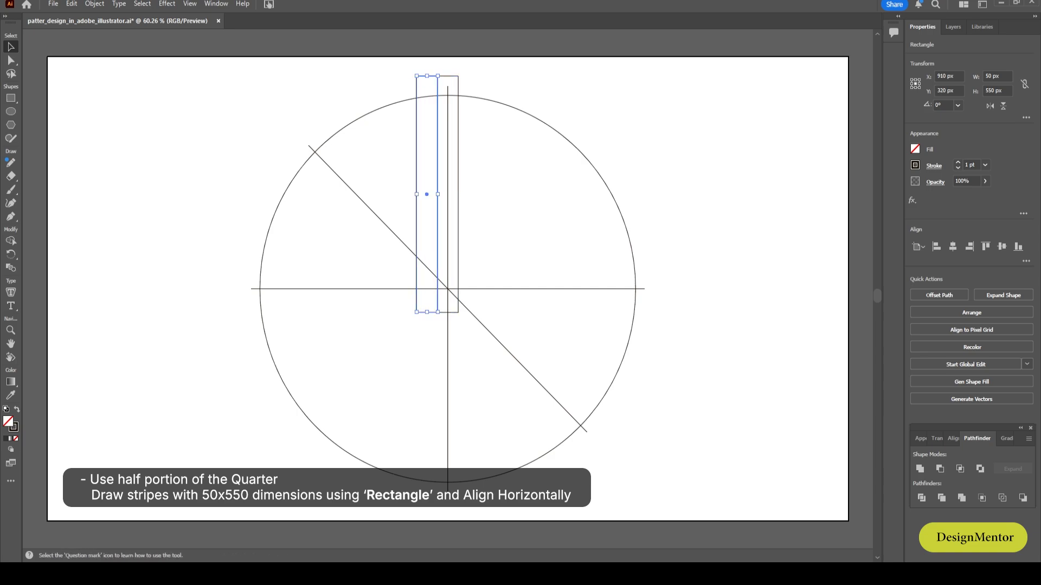
Step: Add two more stripe copies, each 50 px farther left, at X 860 px and X 810 px
key("ctrl+f")
key("shift+Left")
key("shift+Left")
key("shift+Left")
key("shift+Left")
key("shift+Left")
key("ctrl+f")
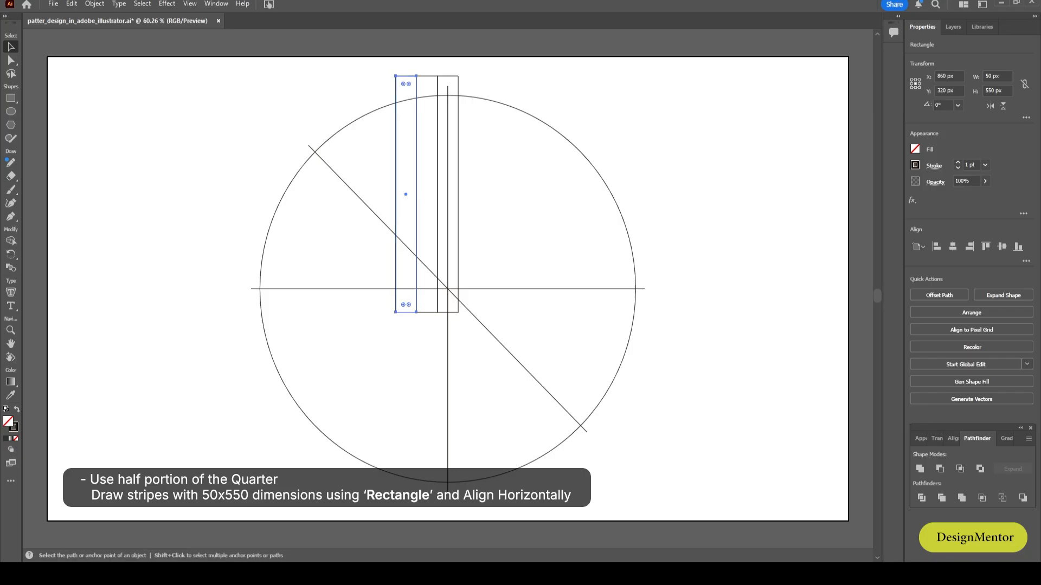
key("shift+Left")
key("shift+Left")
key("shift+Left")
key("shift+Left")
key("shift+Left")
key("shift+Left")
key("shift+Left")
key("shift+Left")
key("shift+Left")
key("shift+Left")
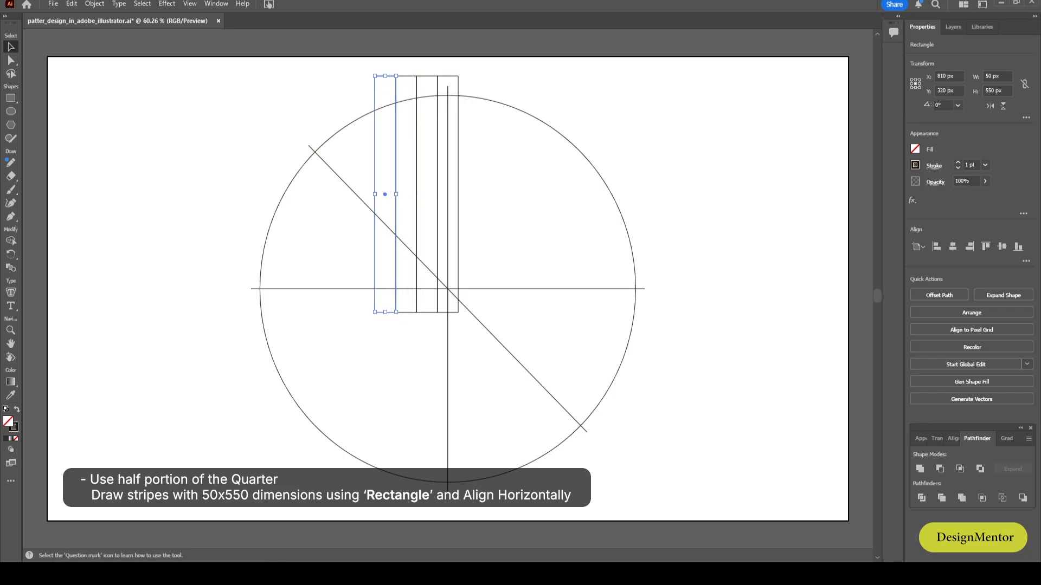
Step: Add another two adjoining stripe copies in 50 px offsets to the left, placing the outermost at X 710 px
key("ctrl+f")
key("shift+Left")
key("shift+Left")
key("shift+Left")
key("shift+Left")
key("shift+Left")
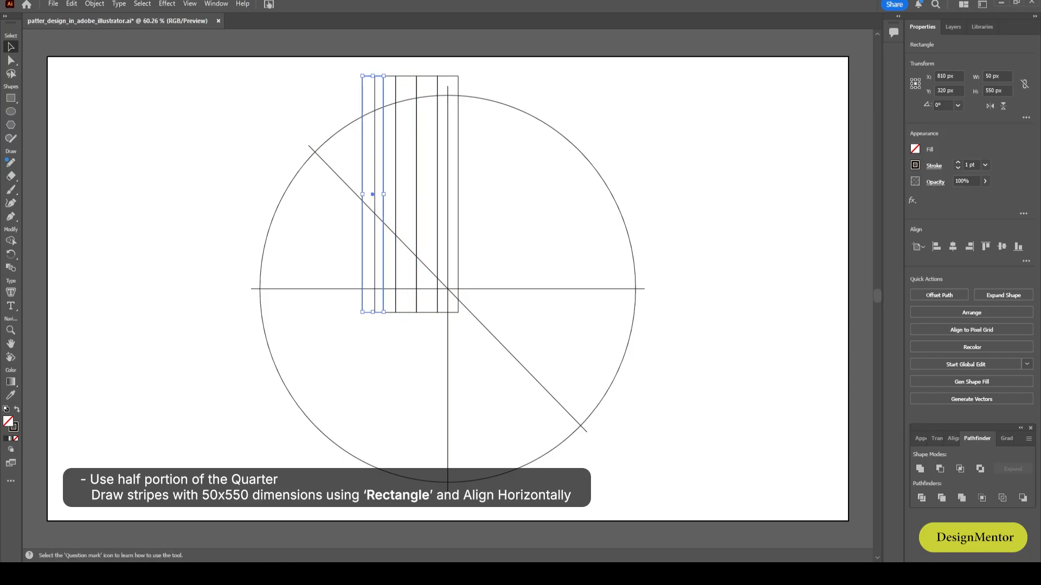
key("ctrl+f")
key("shift+Left")
key("shift+Left")
key("shift+Left")
key("shift+Left")
key("shift+Left")
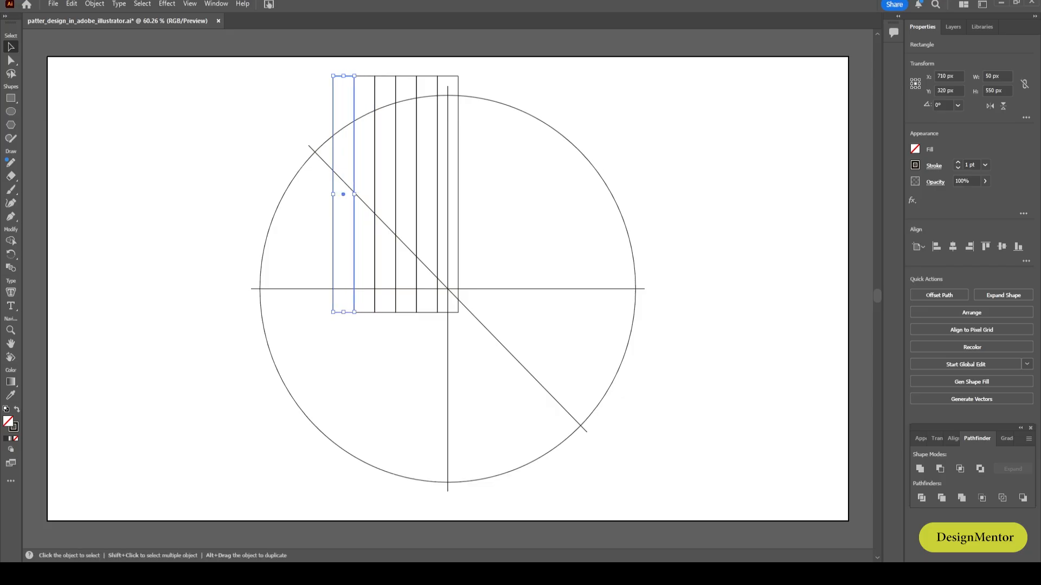
key("ctrl+shift+a")
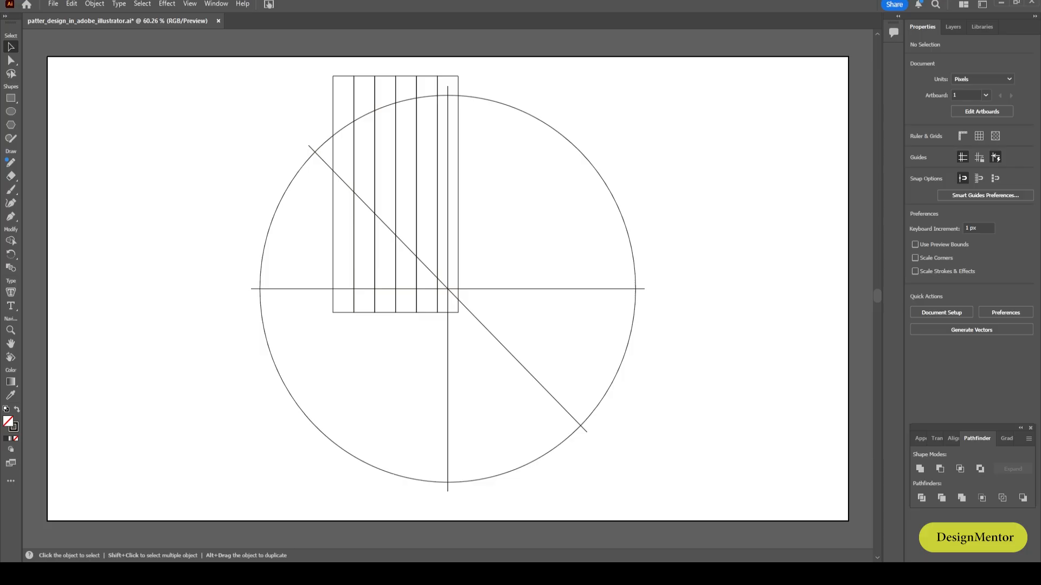
Step: Select the circle, guide lines and stripes, and erase the regions outside the striped upper-left wedge with Shape Builder, including the half stripe along the vertical line
left_click(332, 111)
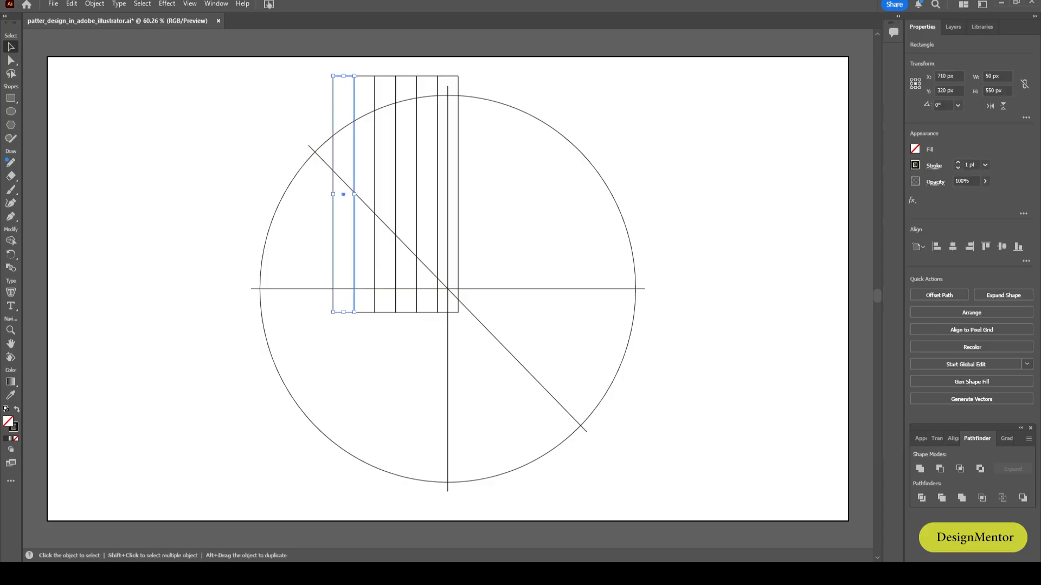
key("ctrl+shift+a")
left_click_drag(218, 88, 659, 494)
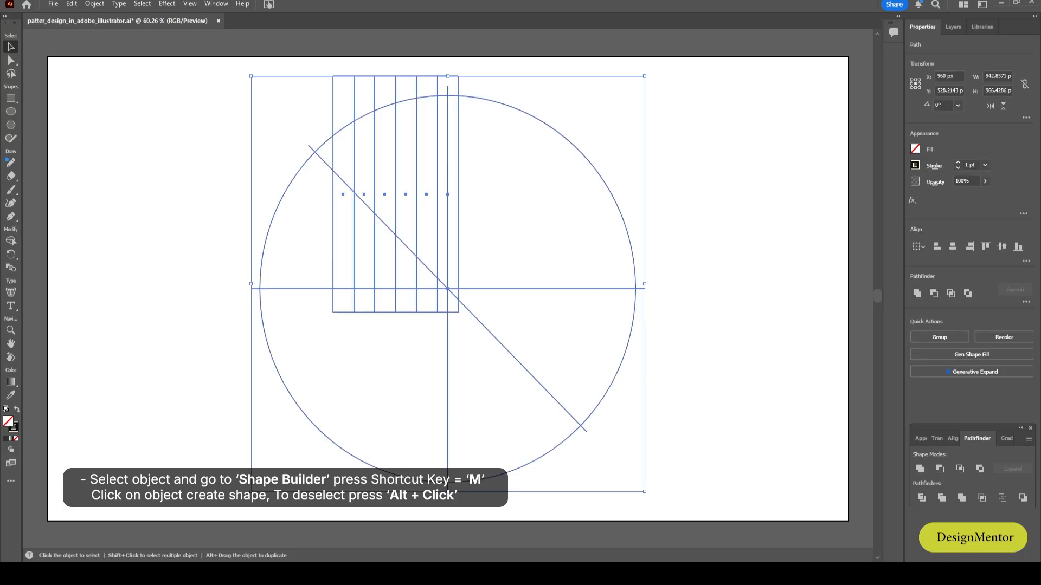
key("shift+m")
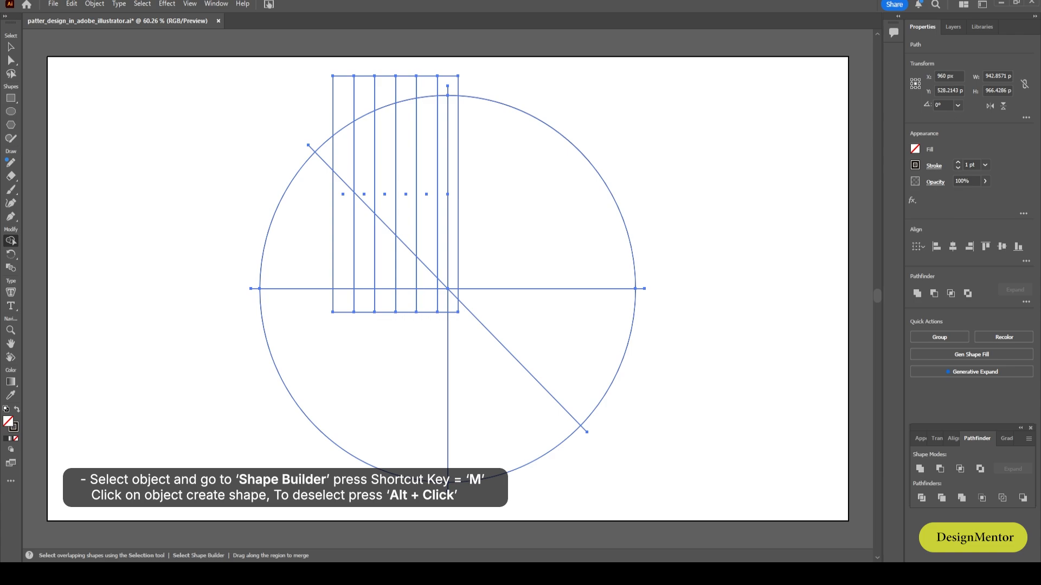
mouse_move(546, 100)
left_mouse_down()
mouse_move(509, 129)
mouse_move(446, 147)
mouse_move(466, 163)
left_mouse_up()
mouse_move(527, 258)
left_mouse_down()
mouse_move(502, 358)
mouse_move(403, 255)
mouse_move(258, 230)
mouse_move(465, 412)
left_mouse_up()
mouse_move(474, 80)
left_mouse_down()
mouse_move(381, 88)
mouse_move(316, 114)
left_mouse_up()
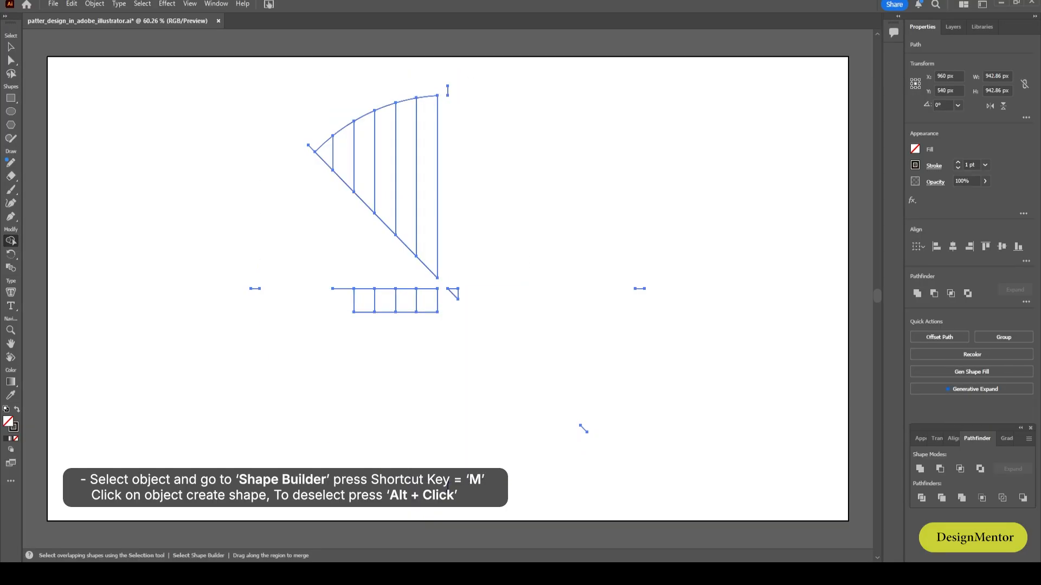
Step: Erase every other strip of the wedge, including its pointed outer tip, and the row of squares below the horizontal line with Shape Builder
mouse_move(404, 82)
left_mouse_down()
mouse_move(322, 142)
mouse_move(365, 176)
mouse_move(359, 216)
left_mouse_up()
left_click_drag(406, 218, 404, 253)
left_click_drag(325, 150, 321, 166)
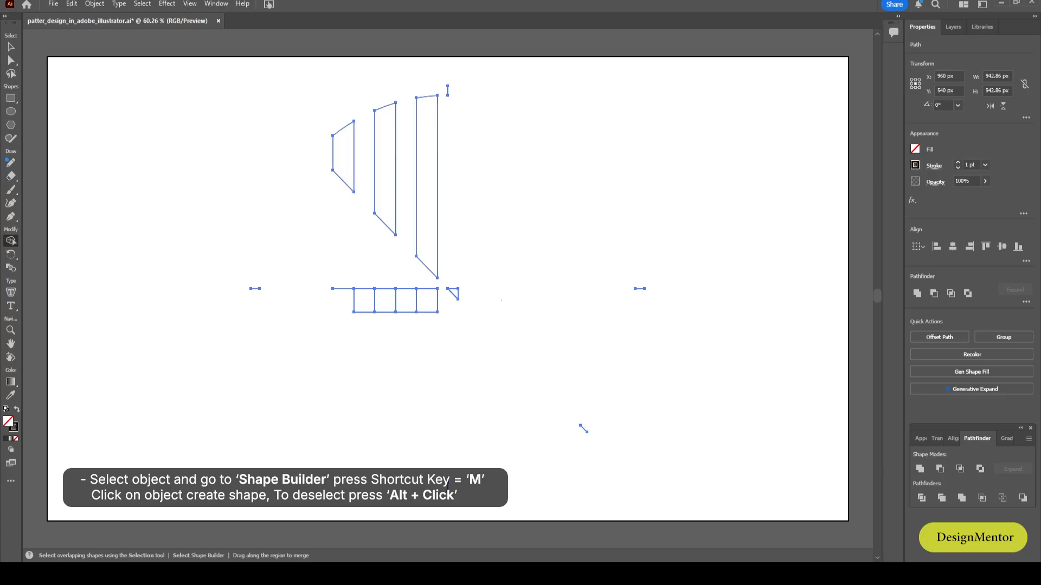
left_click_drag(501, 300, 362, 301)
Step: Delete the leftover line fragments and small triangle around the three remaining stripes
key("v")
left_click(362, 310)
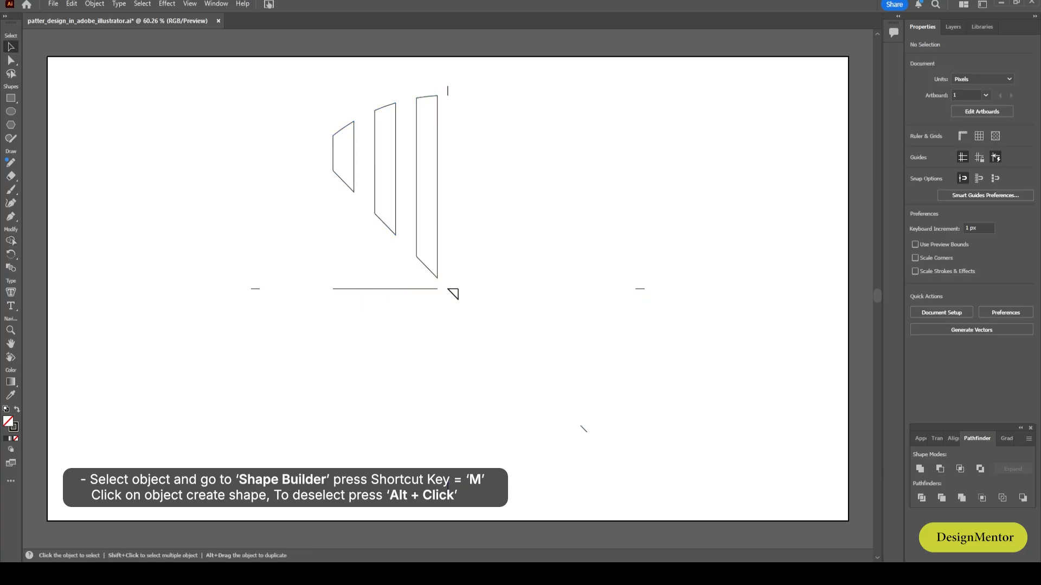
left_click_drag(682, 495, 249, 287)
key("Delete")
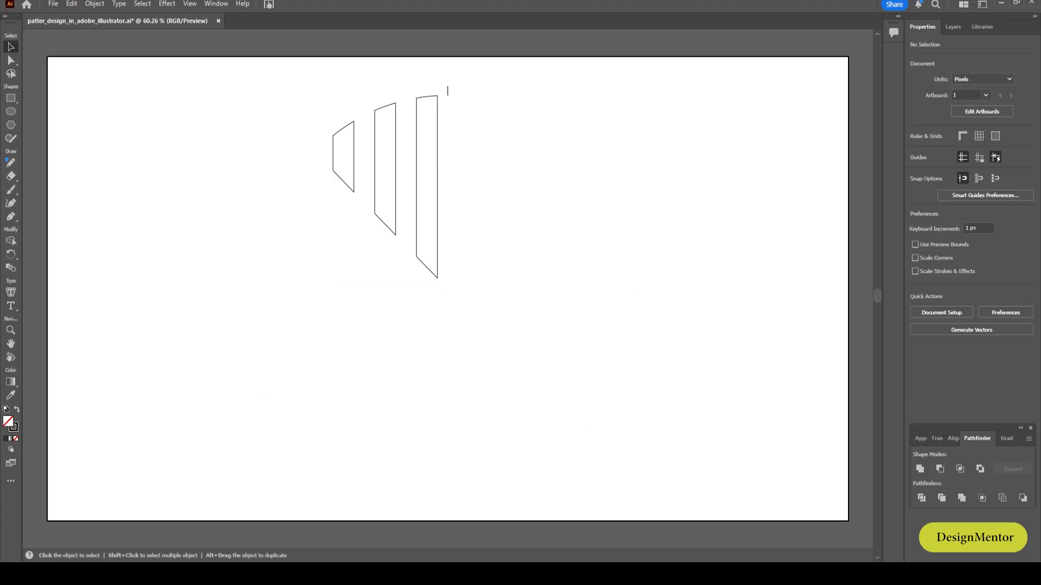
left_click_drag(505, 70, 446, 112)
key("Delete")
Step: Fill the three angled stripes with black from the swatches
left_click_drag(299, 87, 484, 284)
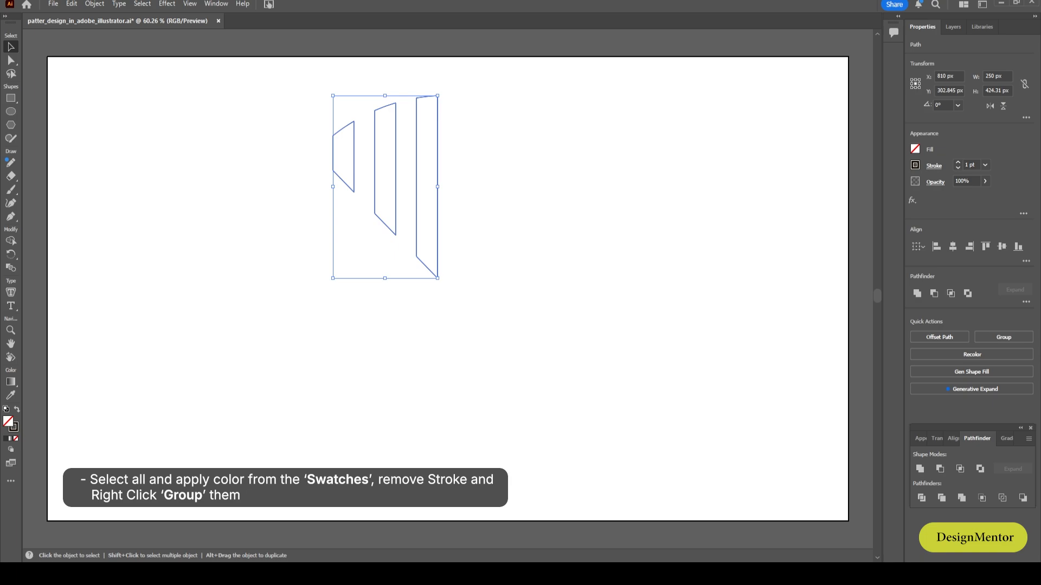
left_click(915, 148)
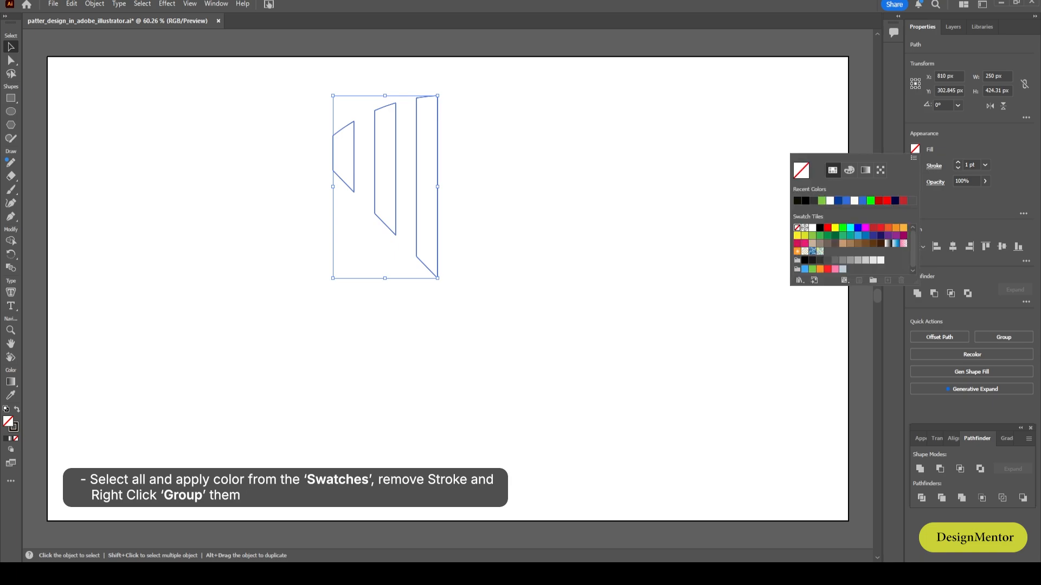
left_click(820, 228)
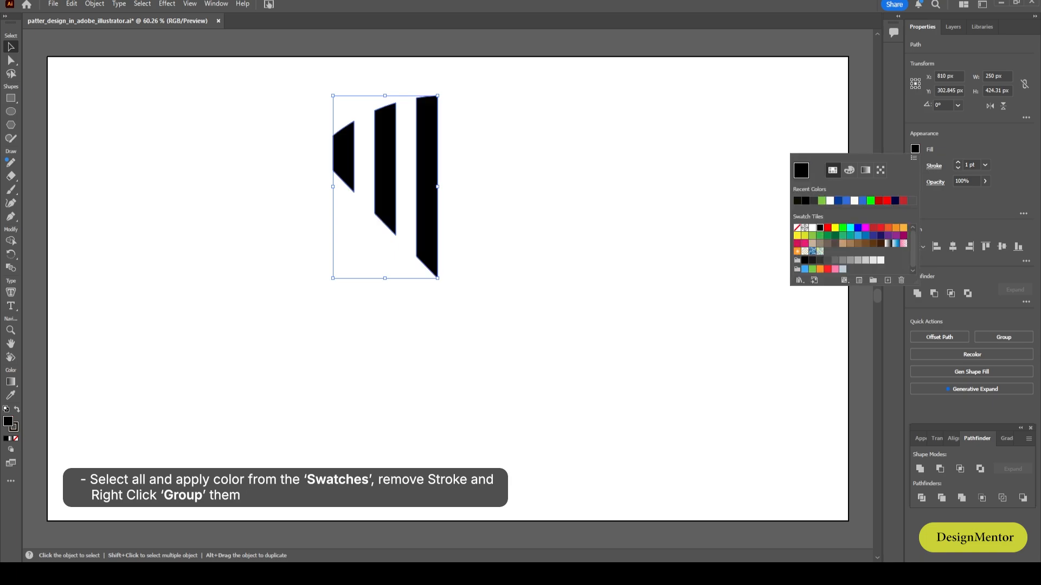
left_click(612, 202)
left_click(564, 190)
Step: Group the three black stripes into one object
left_click_drag(258, 94, 422, 146)
right_click(423, 146)
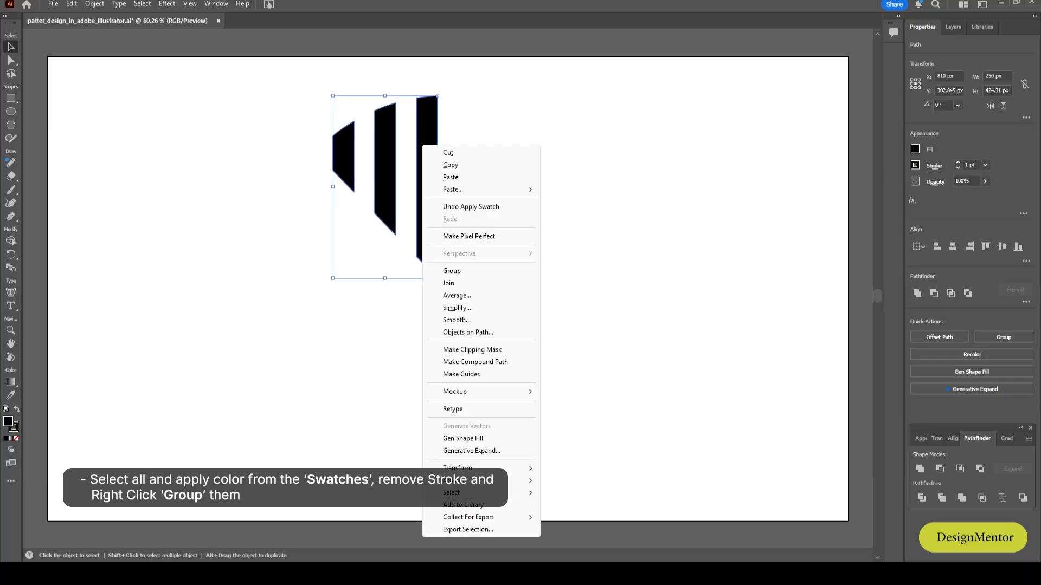
left_click(451, 271)
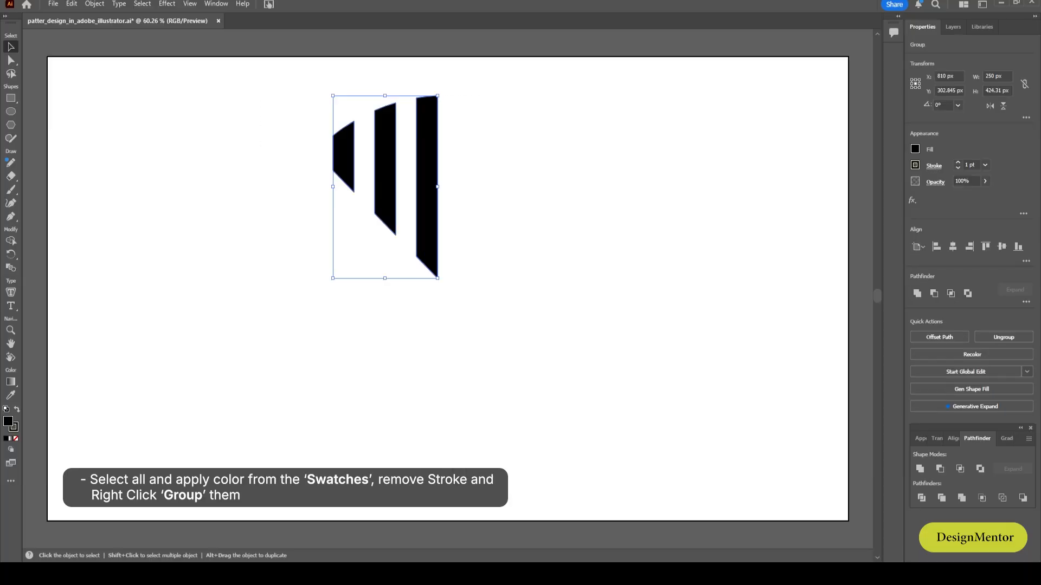
key("ctrl+shift+a")
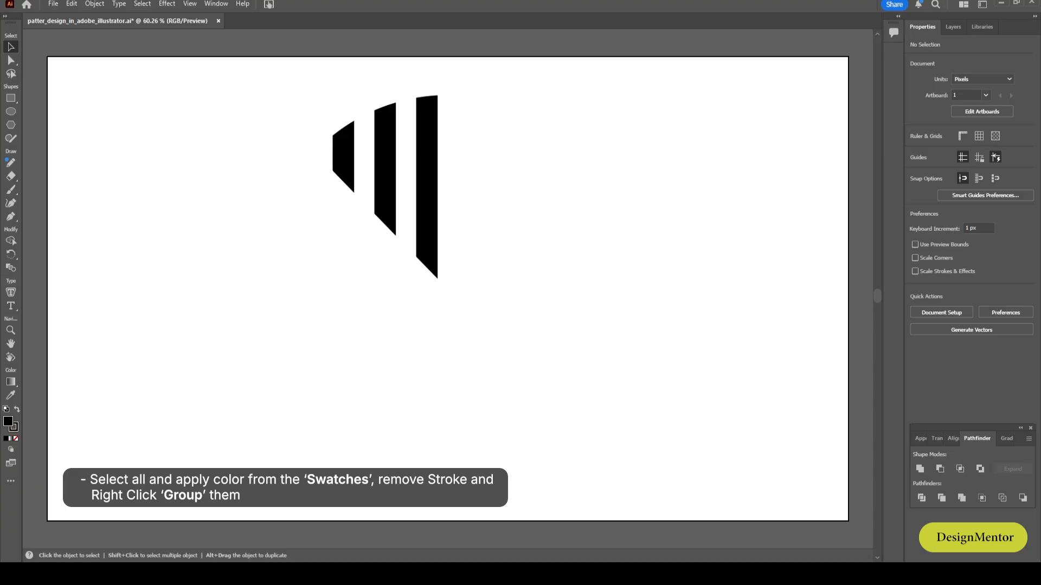
Step: Create a 50 x 50 px circle with the Ellipse tool near the lower end of the longest stripe
key("l")
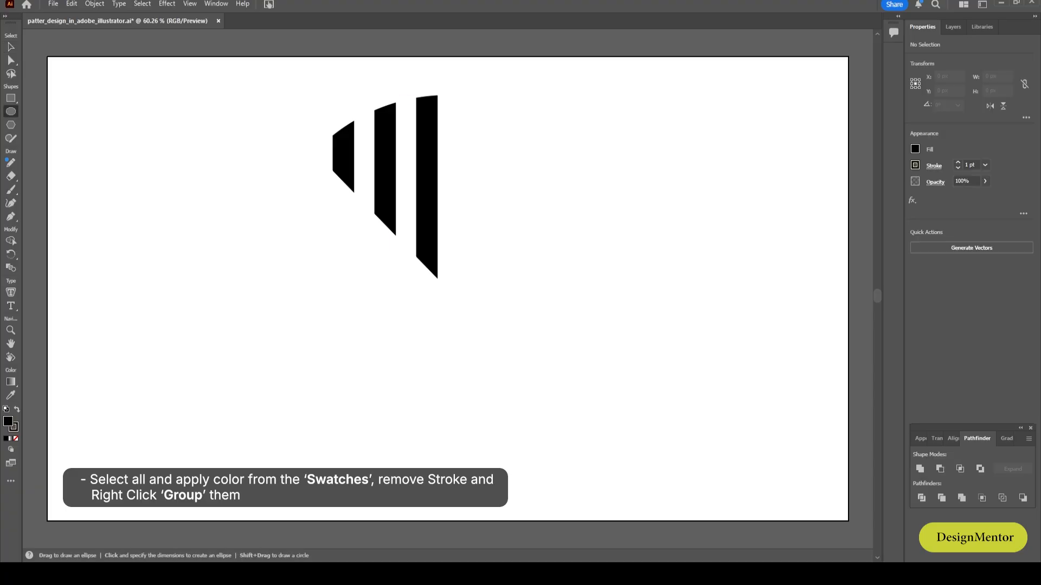
key("v")
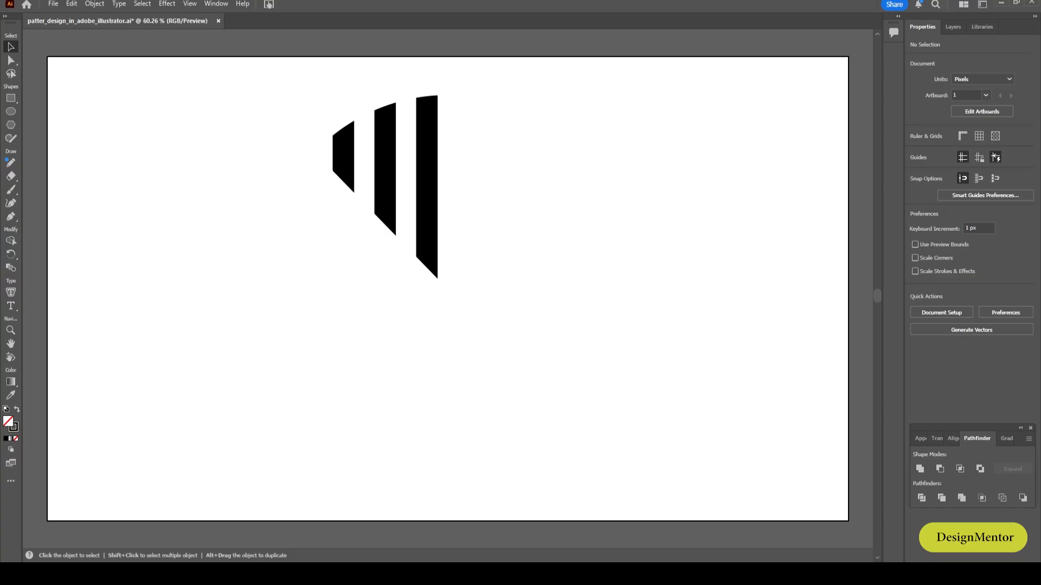
key("l")
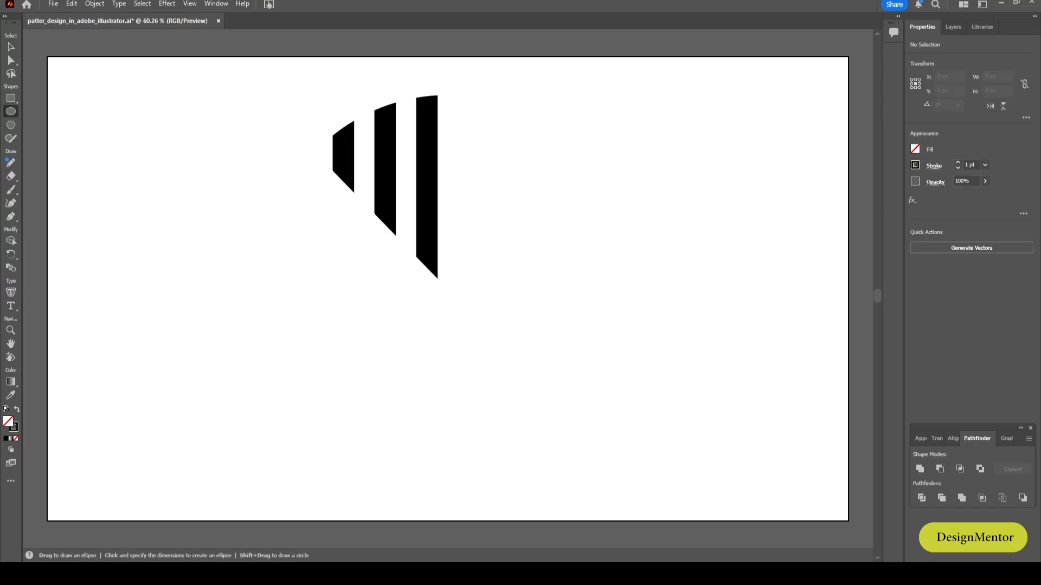
left_click(520, 281)
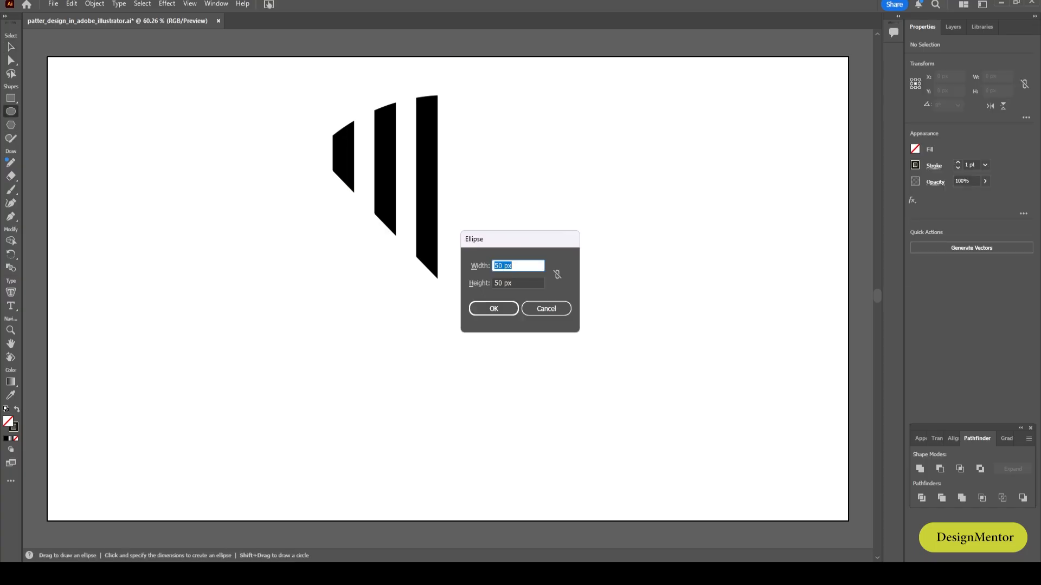
type("50")
key("Tab")
key("Return")
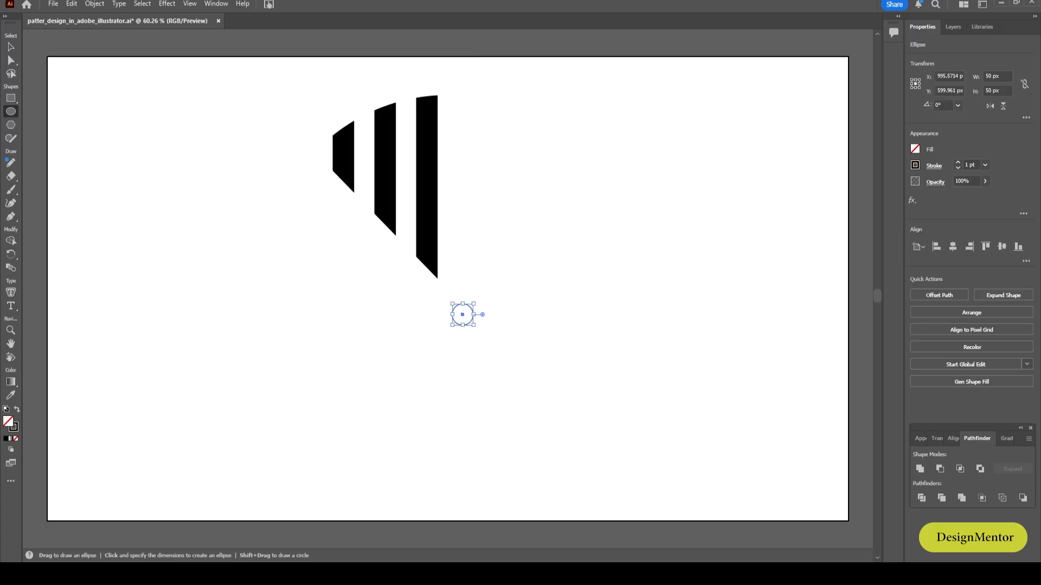
Step: Centre the small circle horizontally and vertically on the artboard at X 960 px, Y 540 px
left_click(953, 247)
left_click(1002, 247)
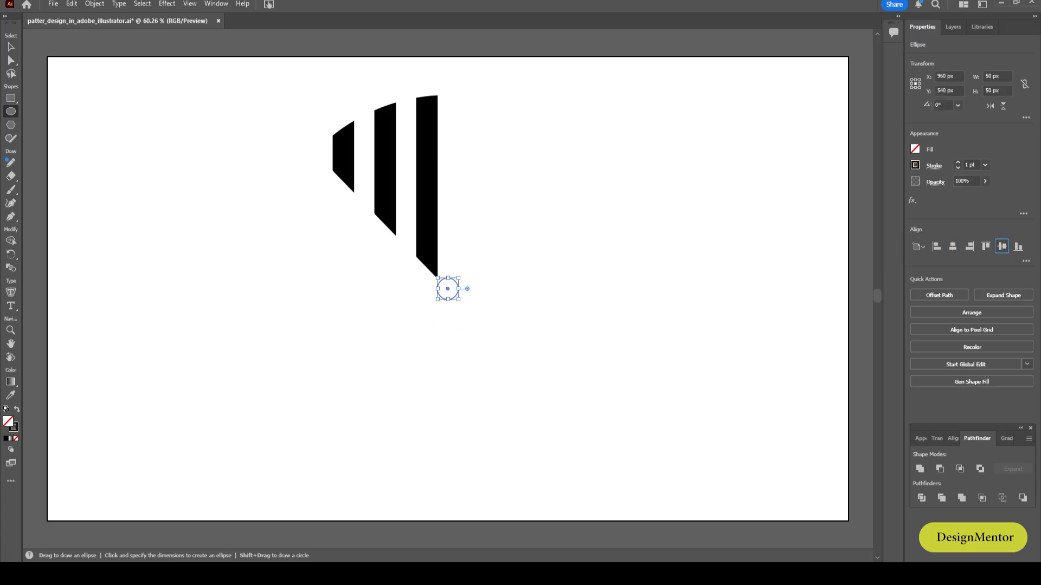
key("v")
key("ctrl+shift+a")
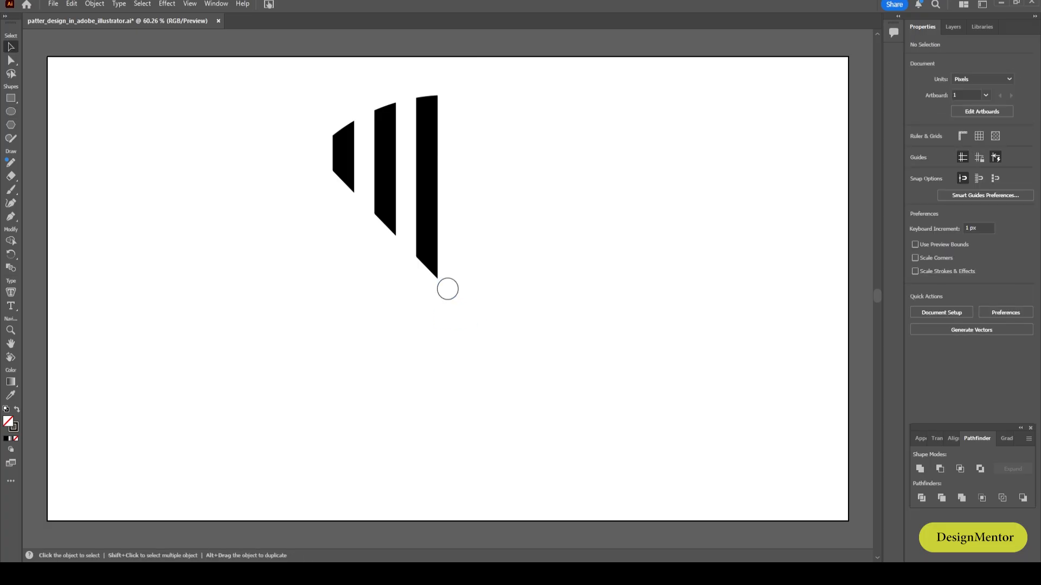
Step: Make a copy of the stripe group rotated 45° about the centre of the small circle
left_click_drag(309, 85, 454, 159)
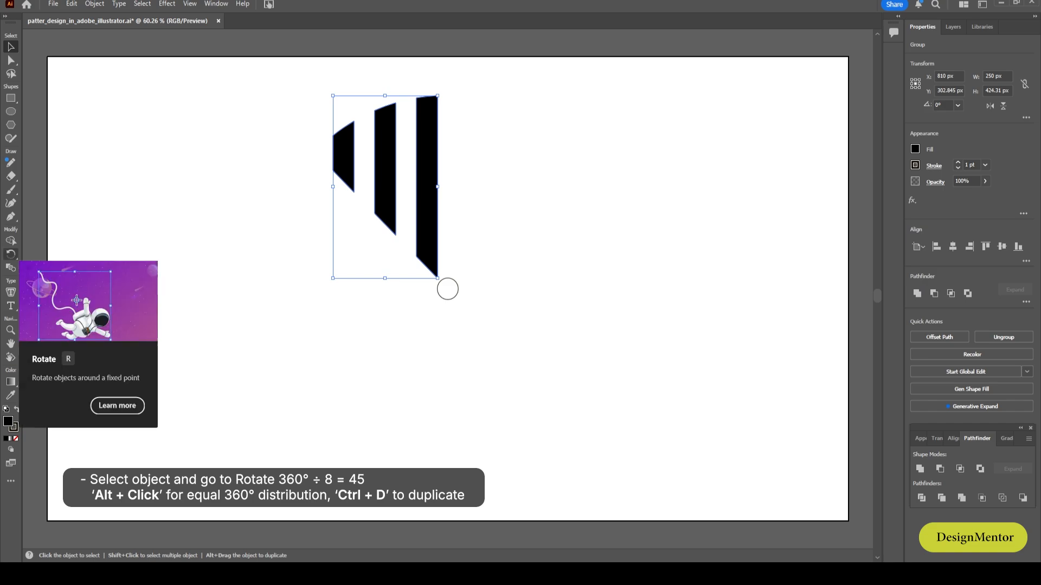
key("r")
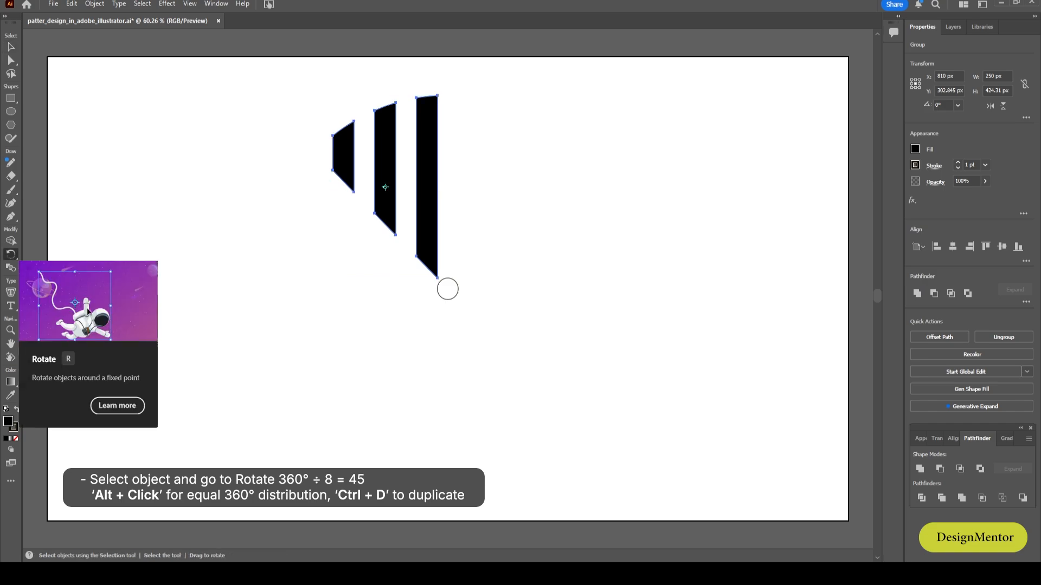
left_click(448, 289, "alt")
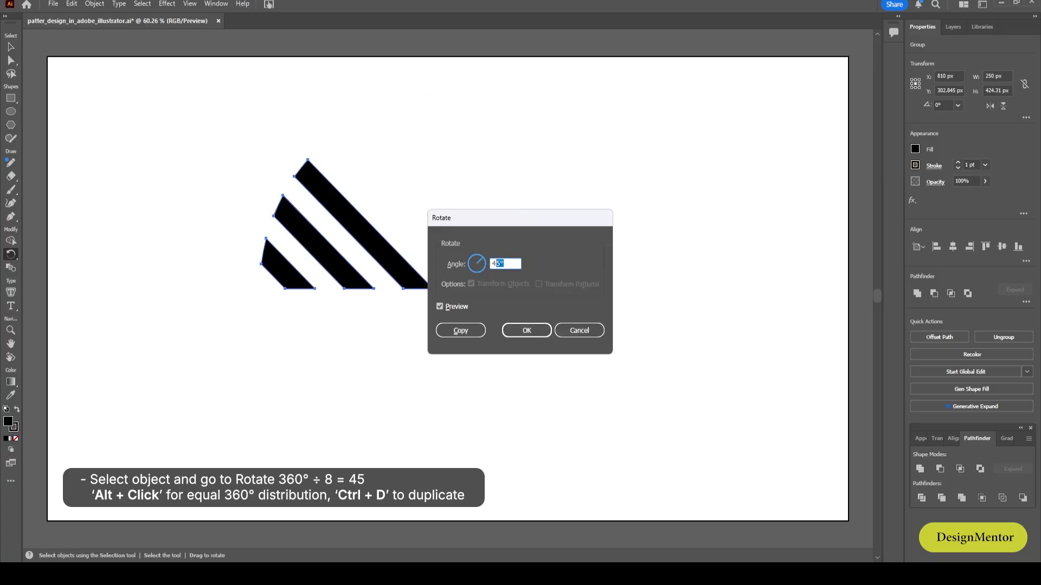
key("alt+c")
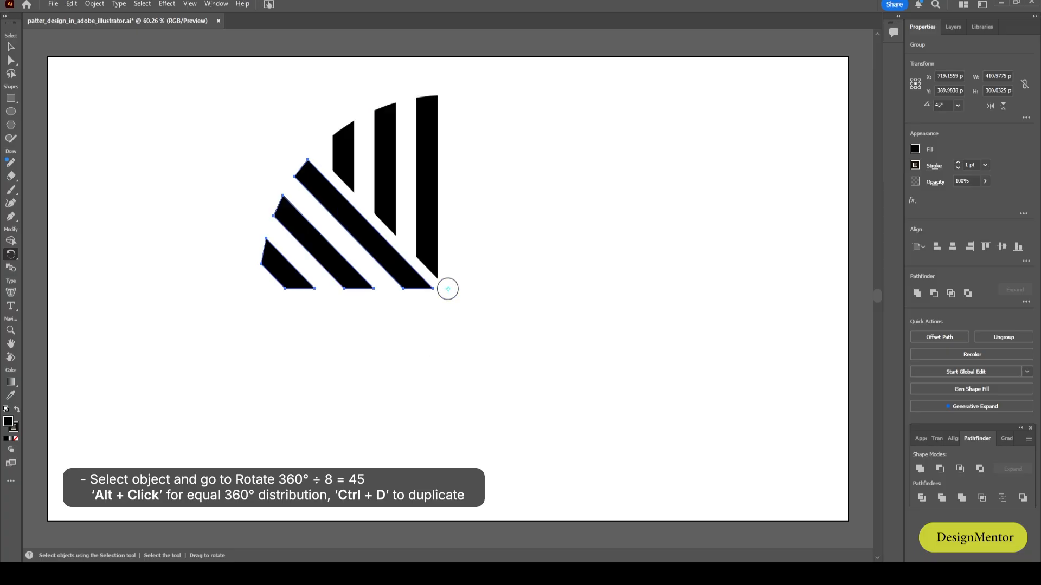
Step: Repeat the 45° rotated copy six more times so eight stripe groups complete the full circle
key("ctrl+d")
key("ctrl+d")
key("ctrl+d")
key("ctrl+d")
key("ctrl+d")
key("ctrl+d")
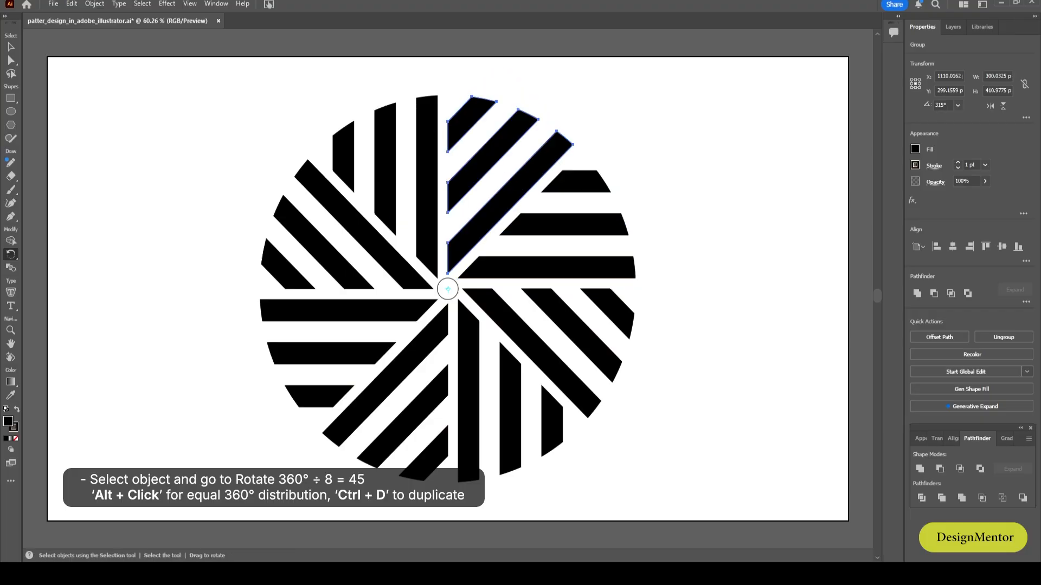
Step: Delete the small 50 px circle at the centre of the pattern
key("v")
left_click(688, 244)
left_click(457, 293)
key("Delete")
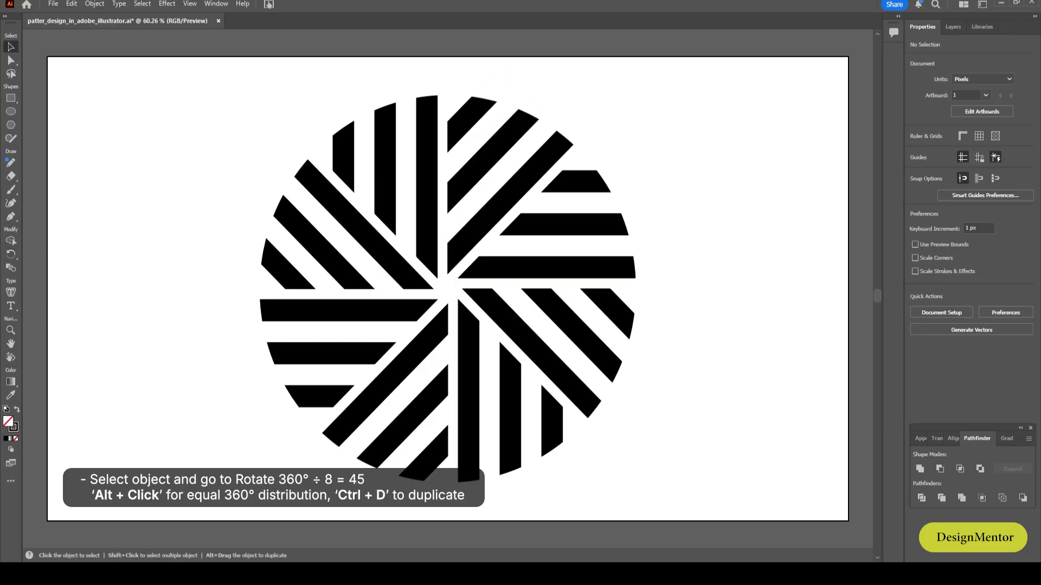